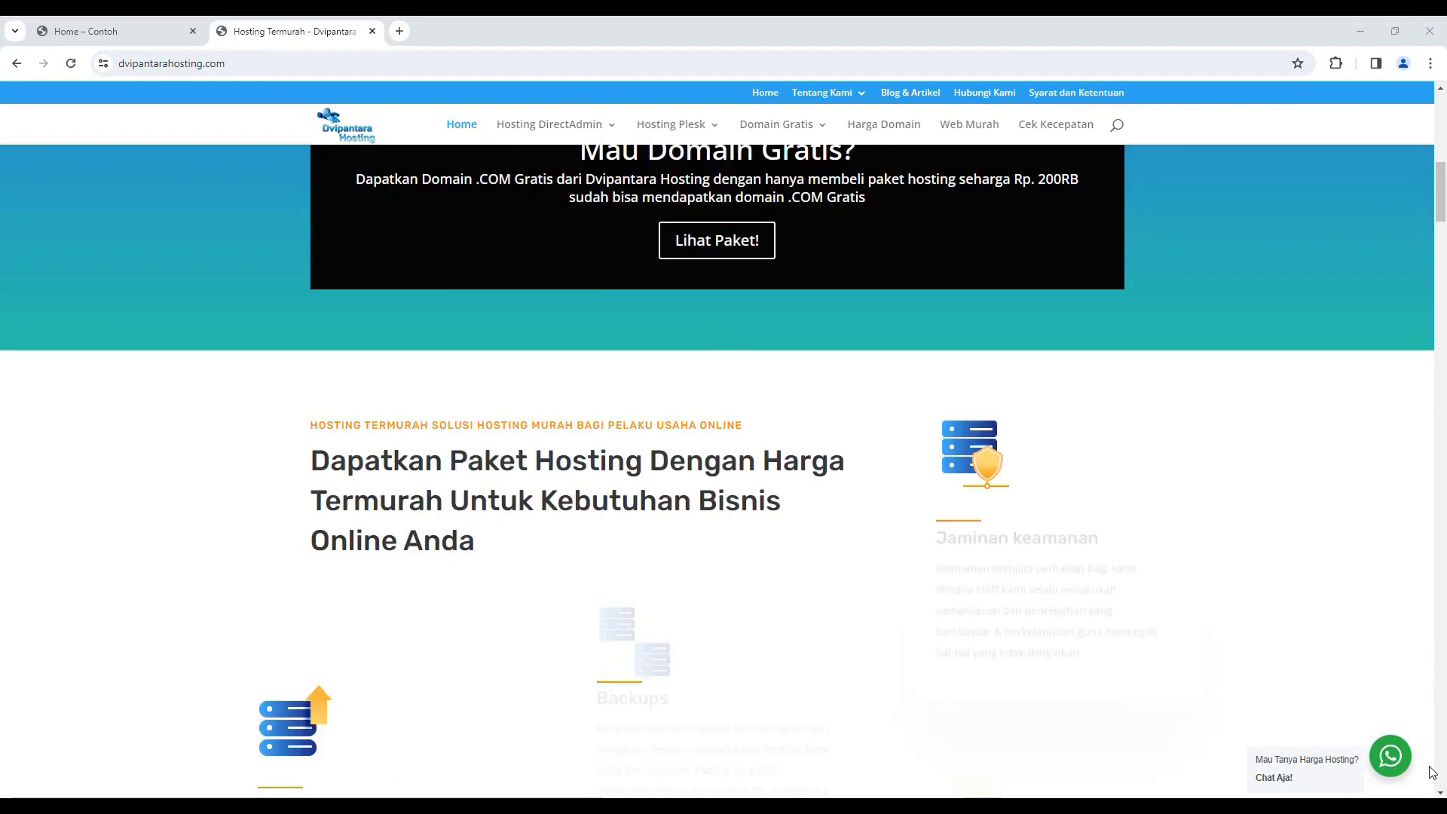
# - Look through the Dvipantara Hosting home page as far as its DirectAdmin hosting packages
pyautogui.scroll(-9, 1431, 772)
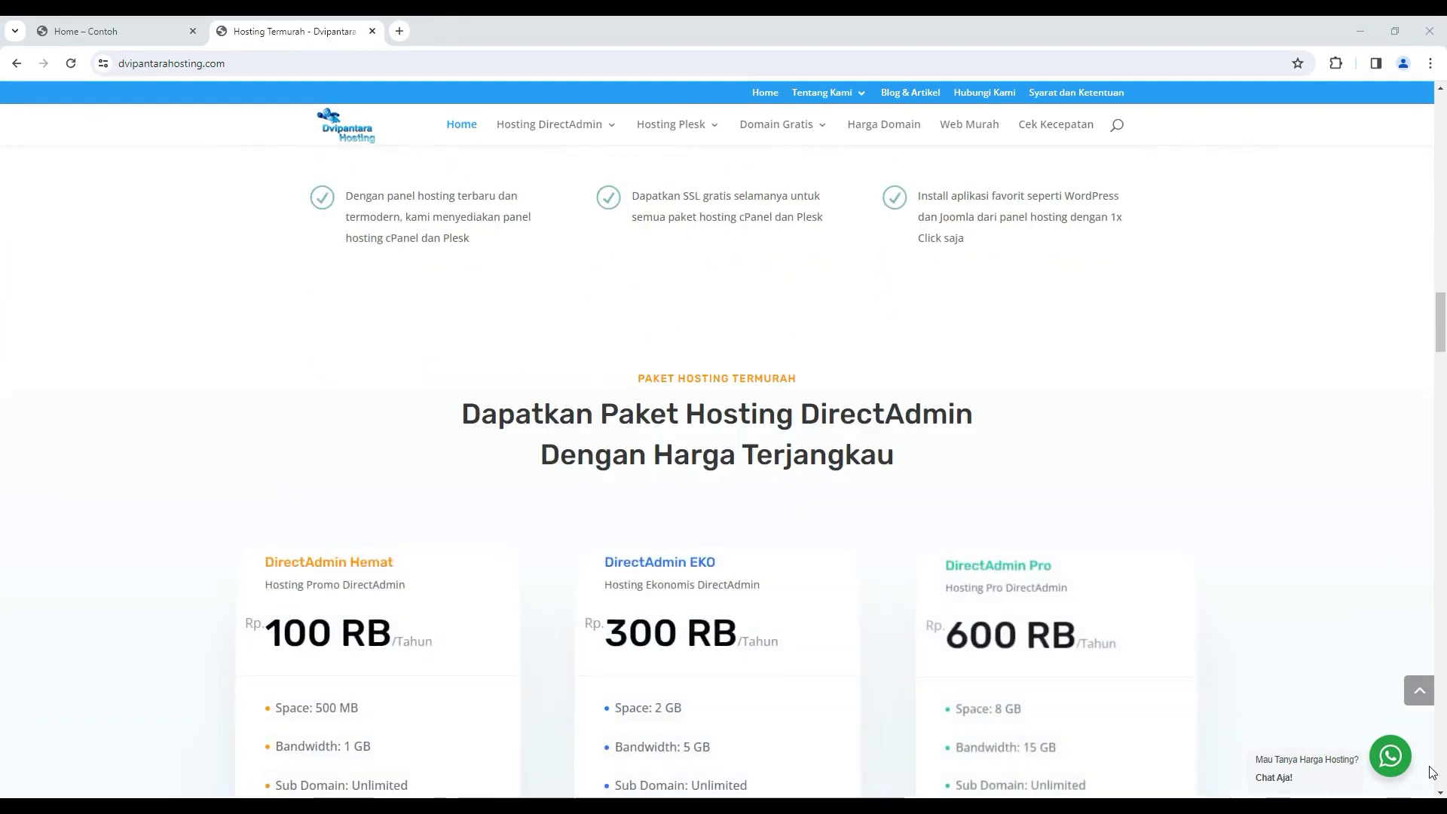
pyautogui.scroll(-3, 1431, 772)
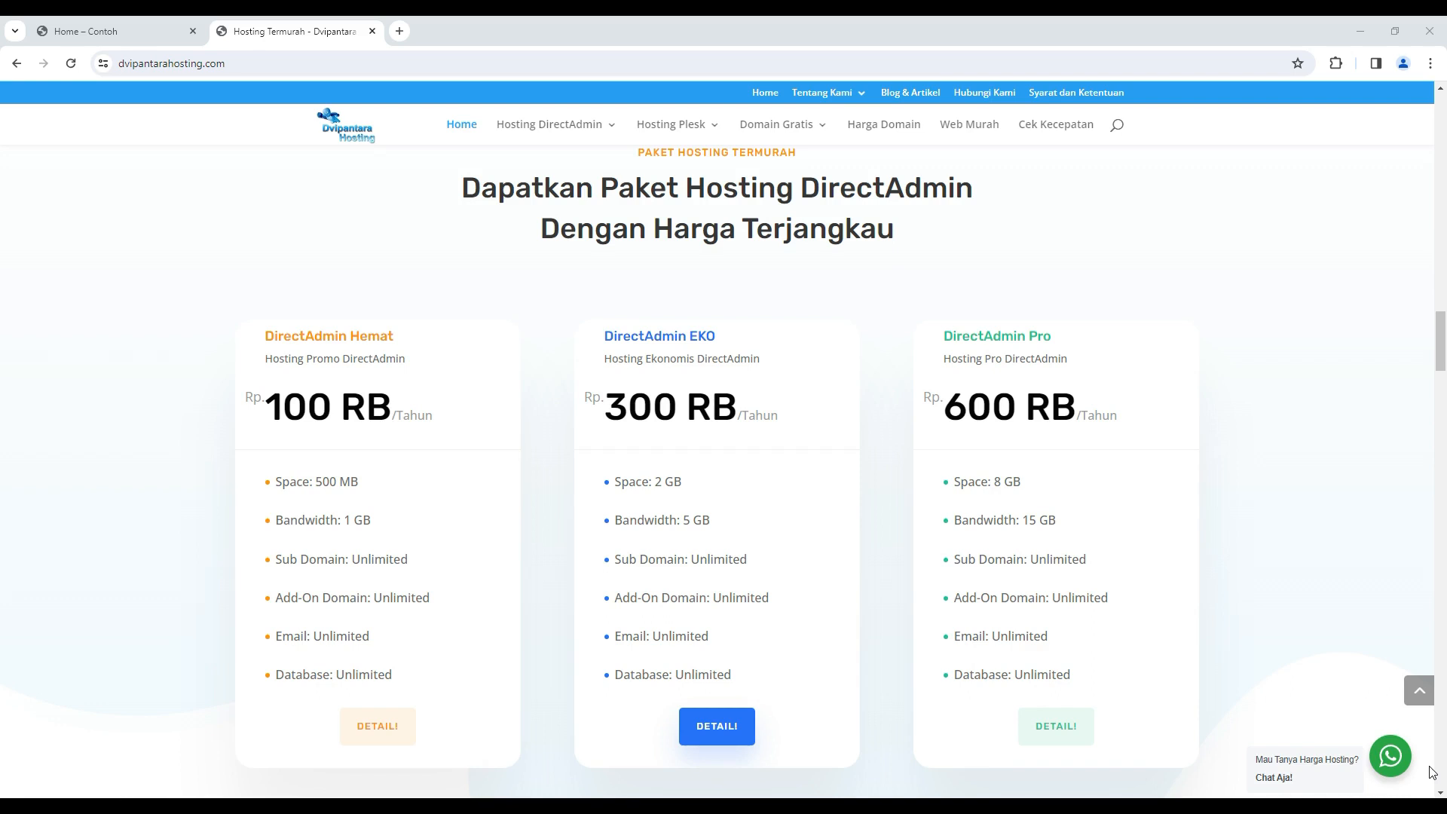
# - Switch to the LayOUT.png image in the photo viewer and examine the planned page sections from the hero heading to the testimonials
pyautogui.click(683, 806)
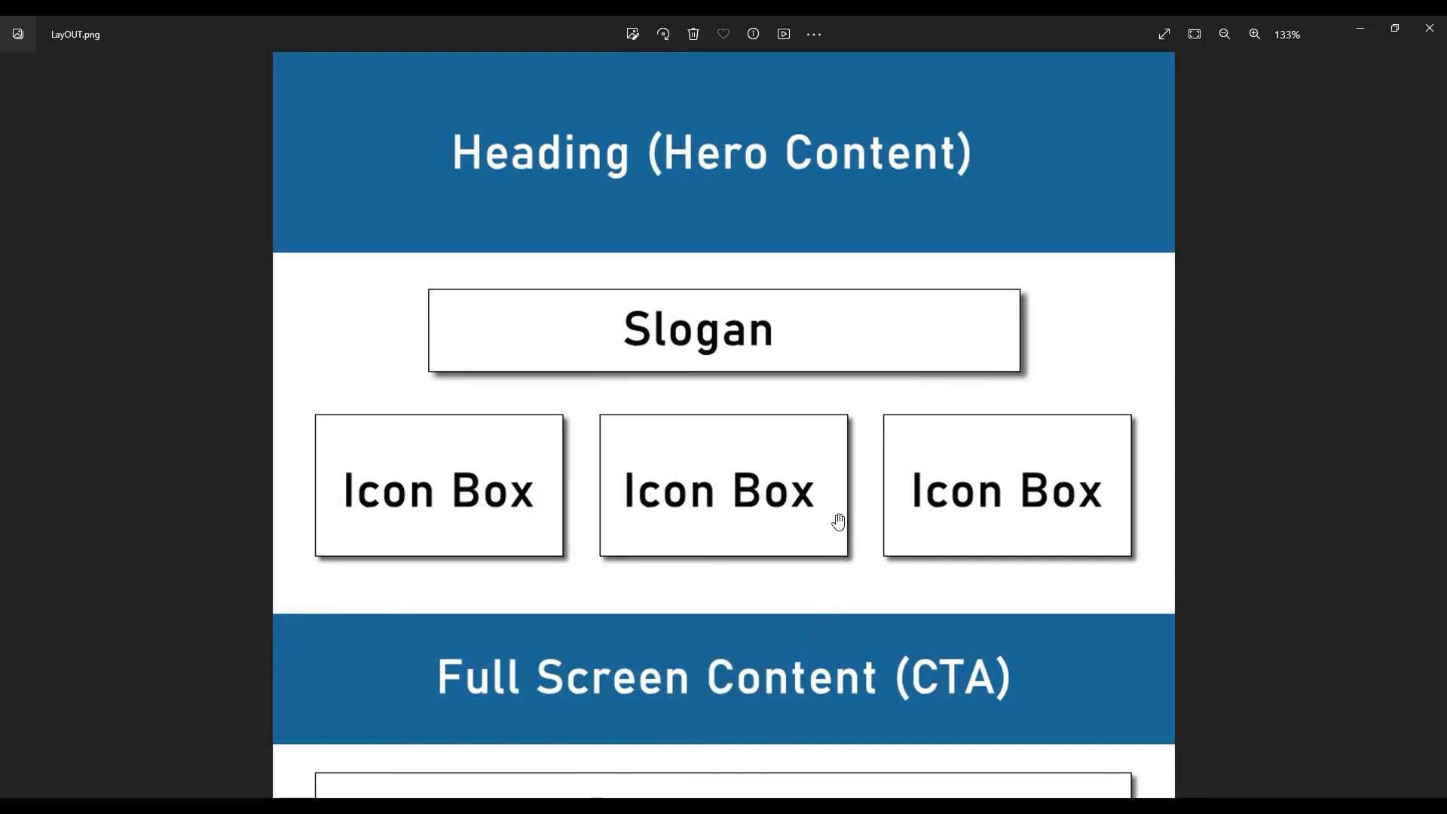
pyautogui.scroll(-1, 839, 521)
pyautogui.scroll(-1, 838, 522)
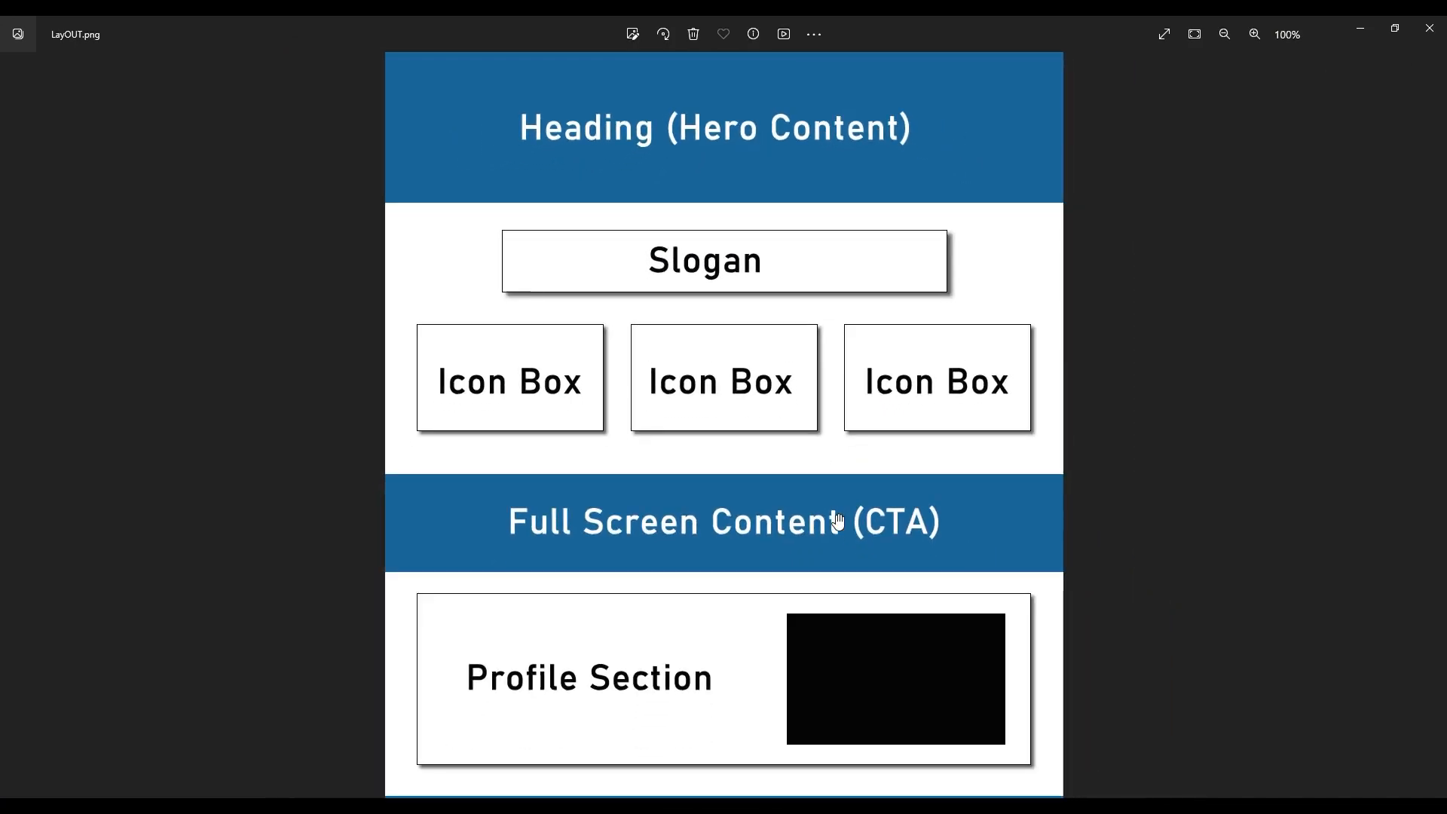
pyautogui.scroll(1, 839, 522)
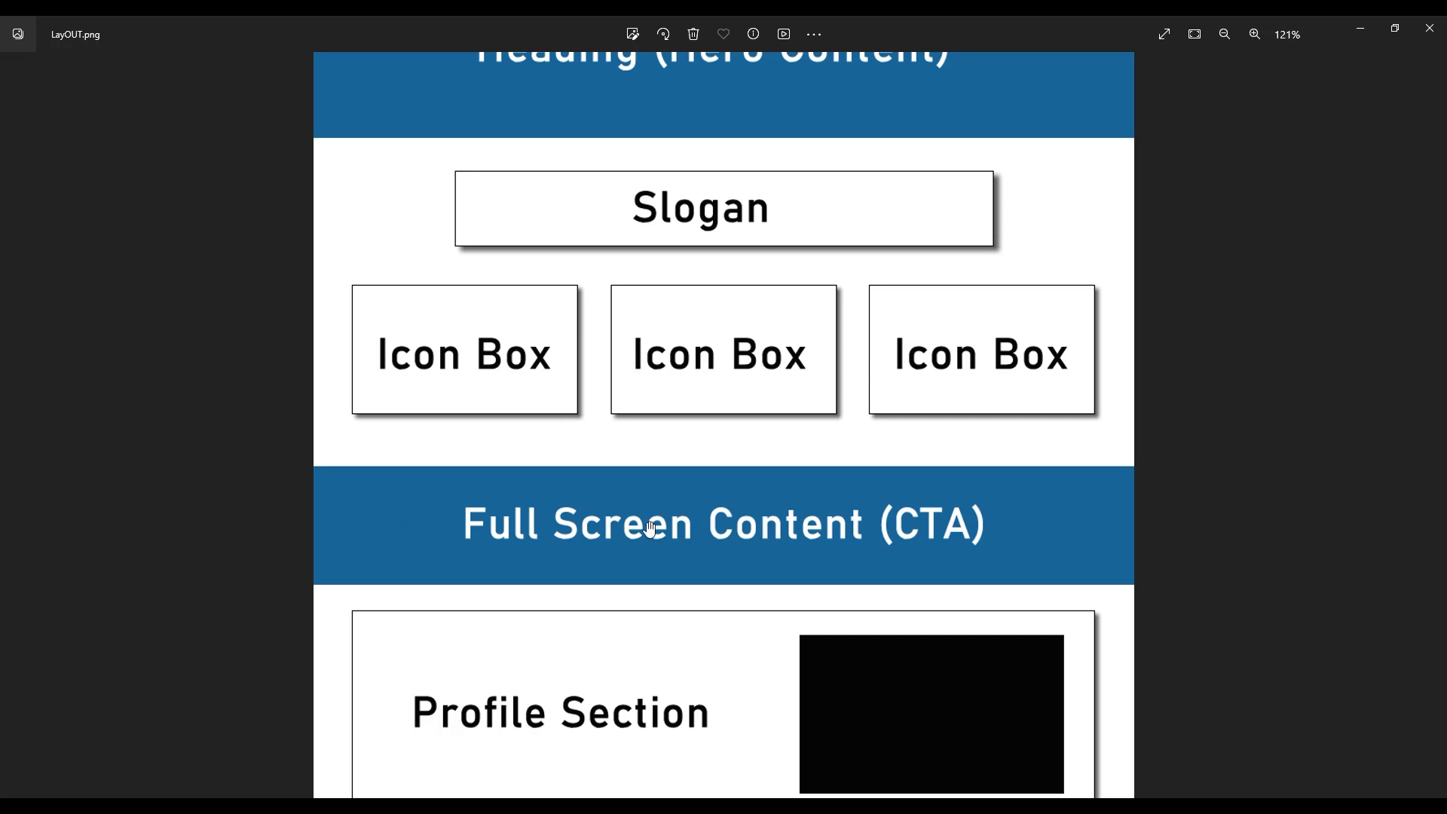
pyautogui.scroll(-5, 650, 529)
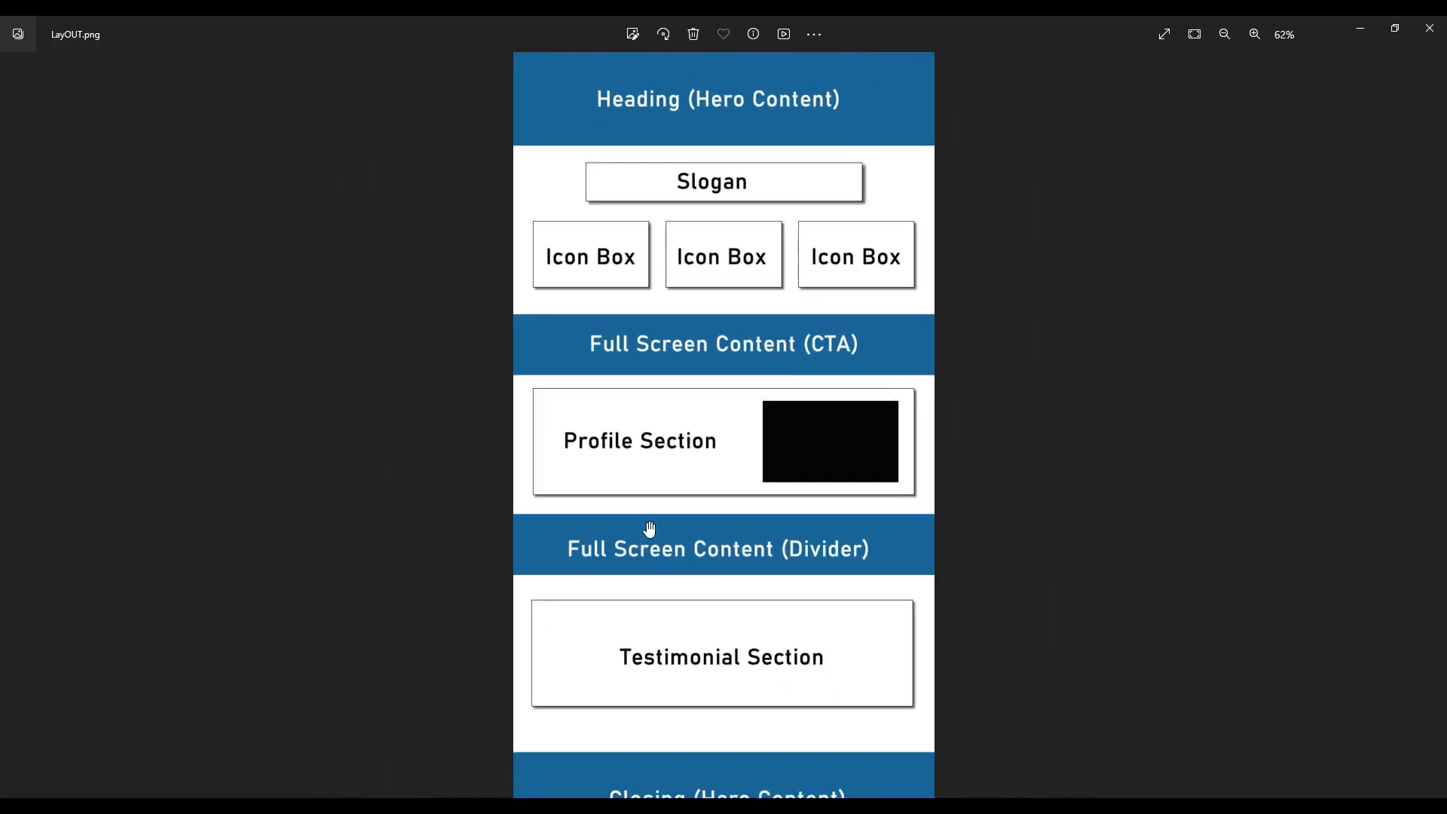
pyautogui.moveTo(652, 605)
pyautogui.mouseDown()
pyautogui.moveTo(656, 372)
pyautogui.moveTo(667, 623)
pyautogui.mouseUp()
pyautogui.scroll(5, 697, 602)
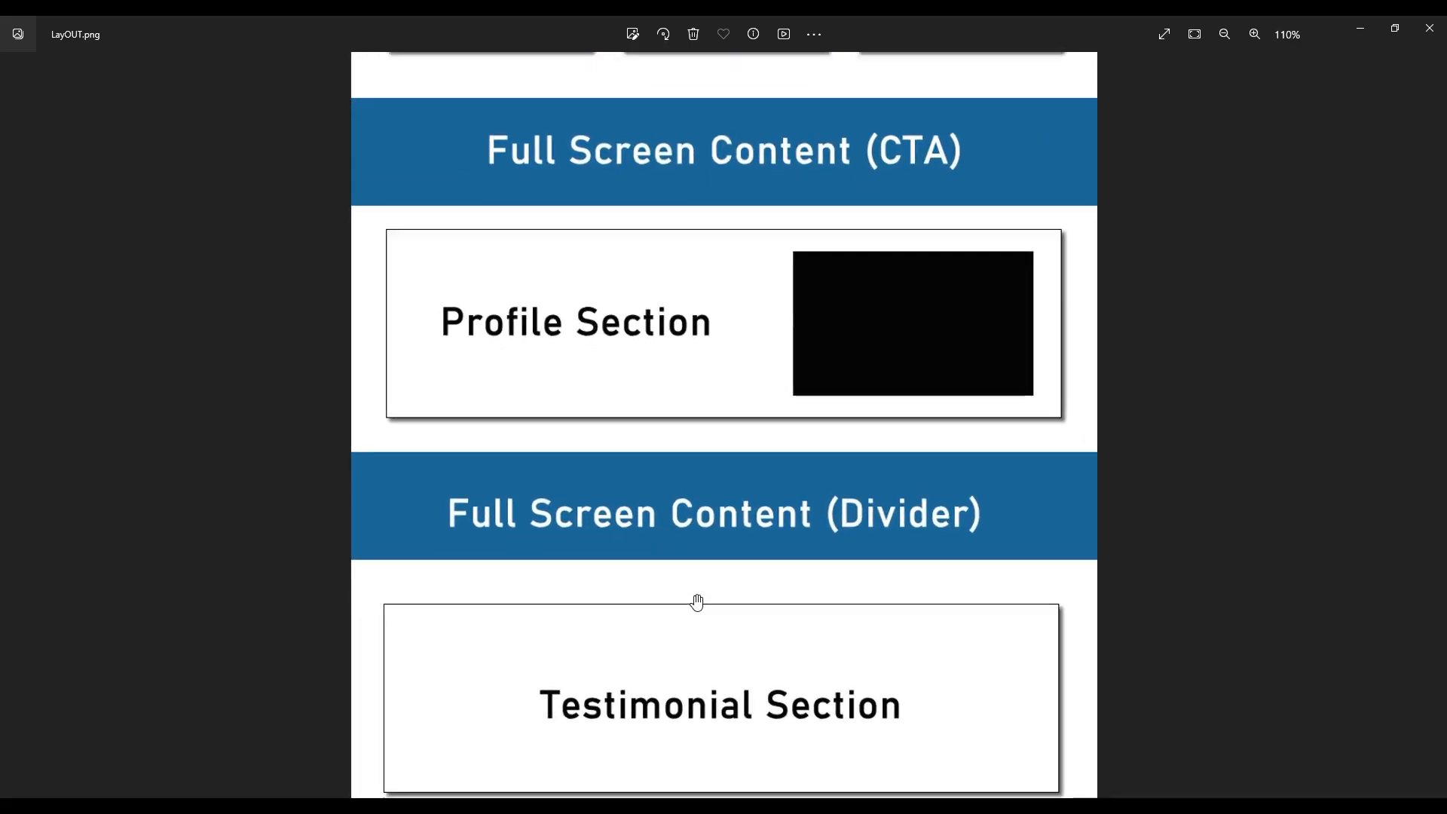
pyautogui.moveTo(765, 510); pyautogui.dragTo(781, 724)
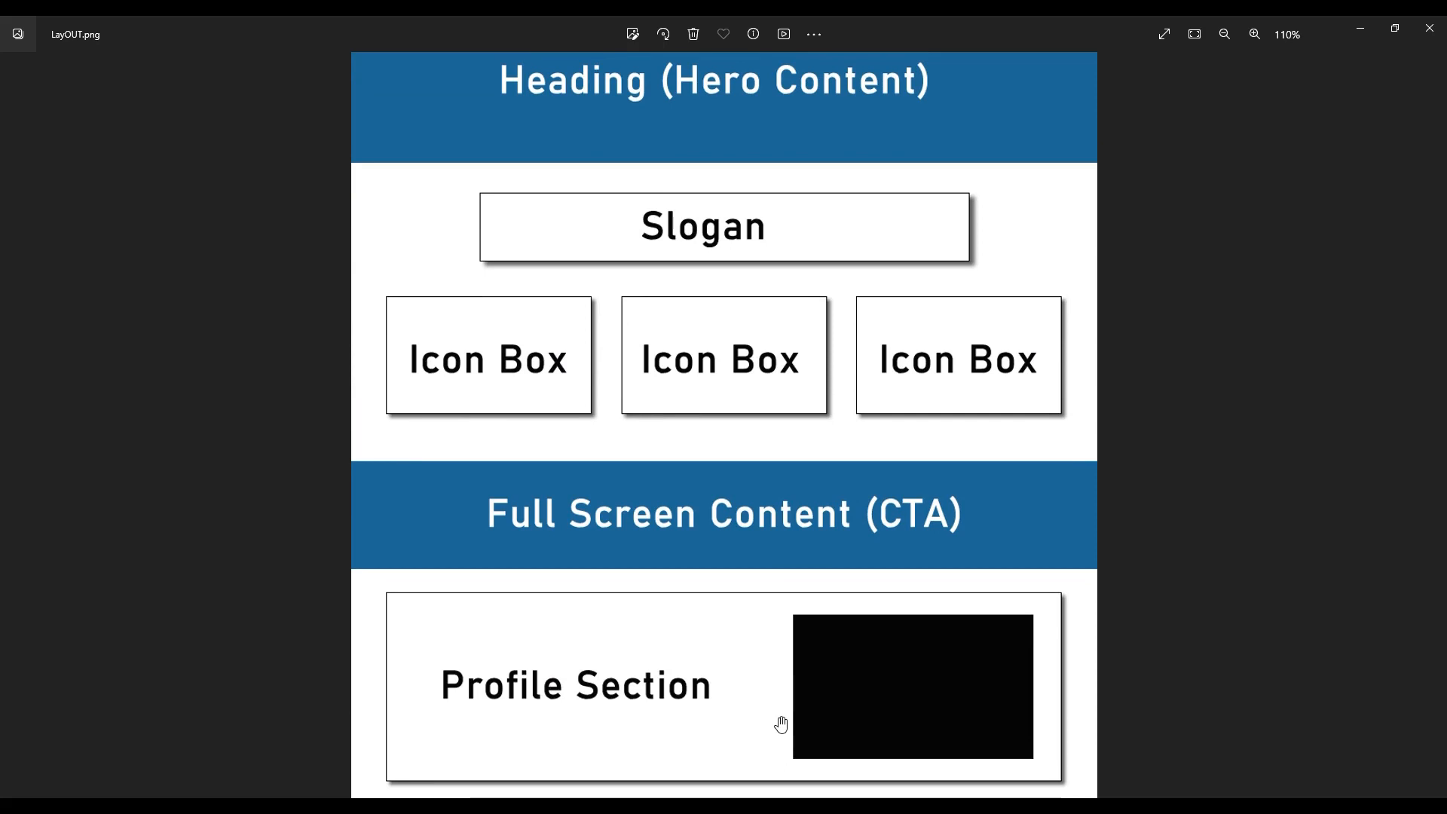
pyautogui.scroll(-1, 780, 725)
pyautogui.moveTo(778, 725); pyautogui.dragTo(728, 280)
pyautogui.moveTo(736, 527); pyautogui.dragTo(772, 663)
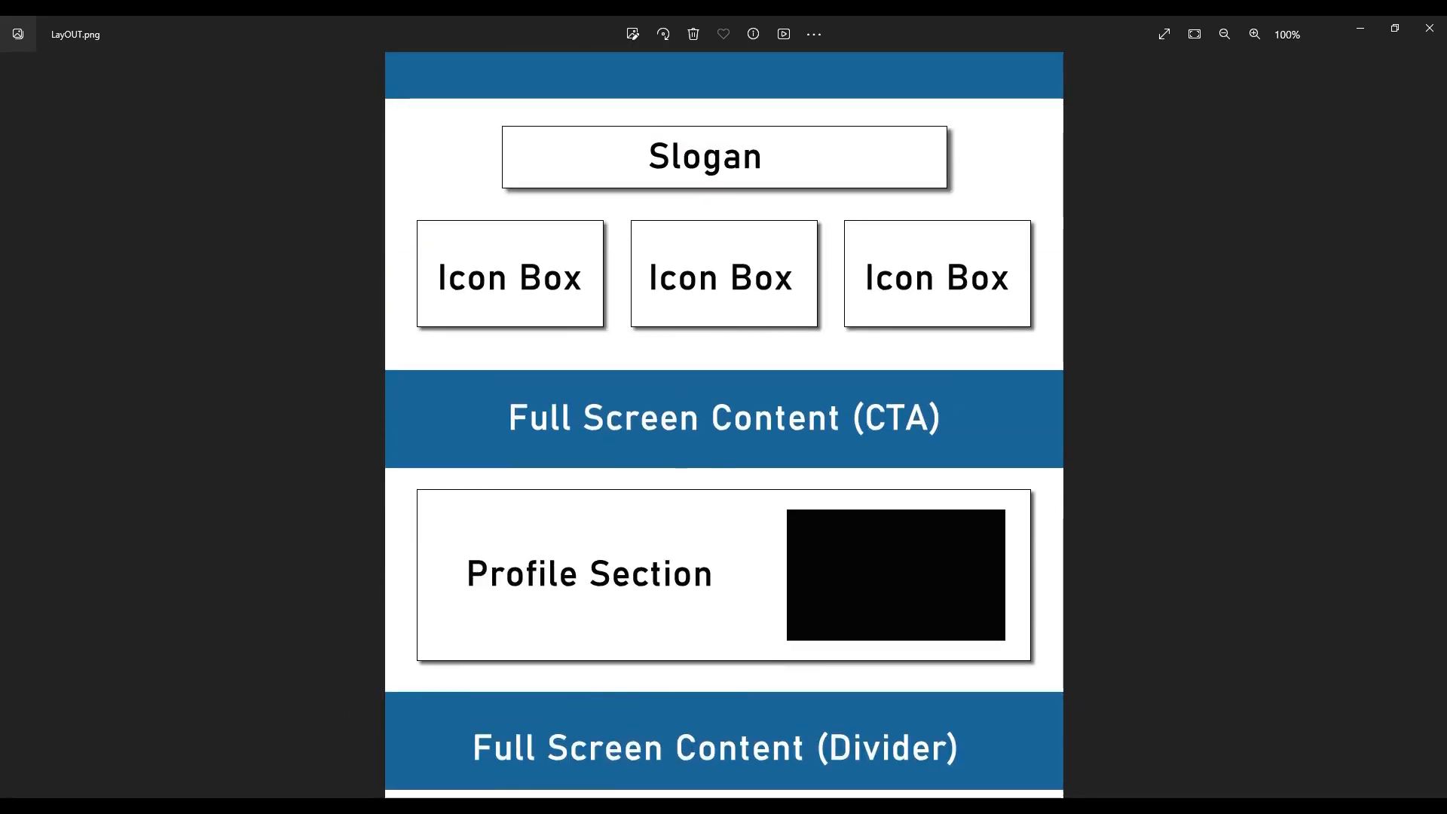
# - Return to the browser, close the hosting site's page and open the Contoh site's Home page in Live Editor
pyautogui.hotkey('alt', 'Tab')
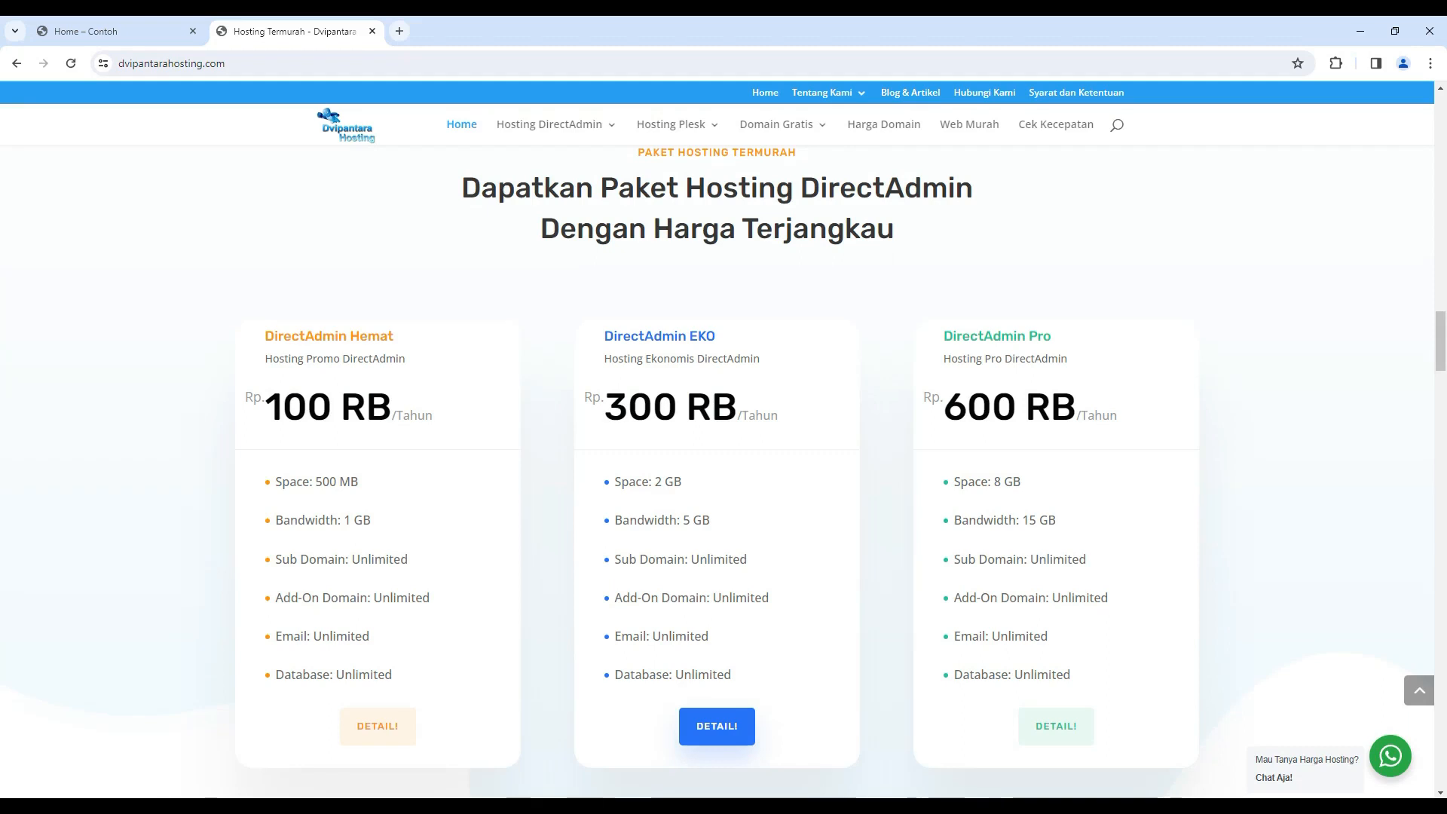
pyautogui.click(371, 31)
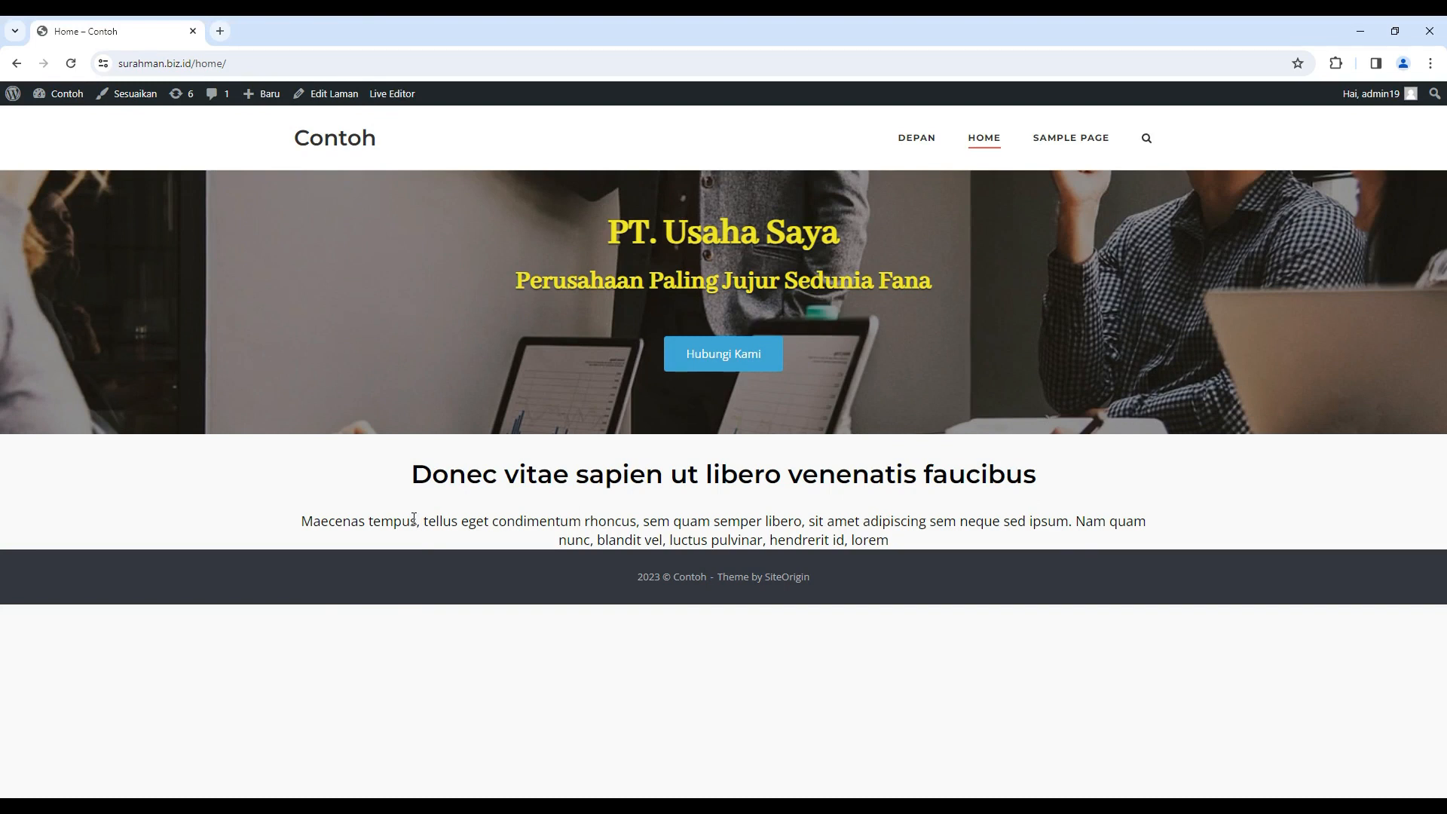
pyautogui.click(389, 101)
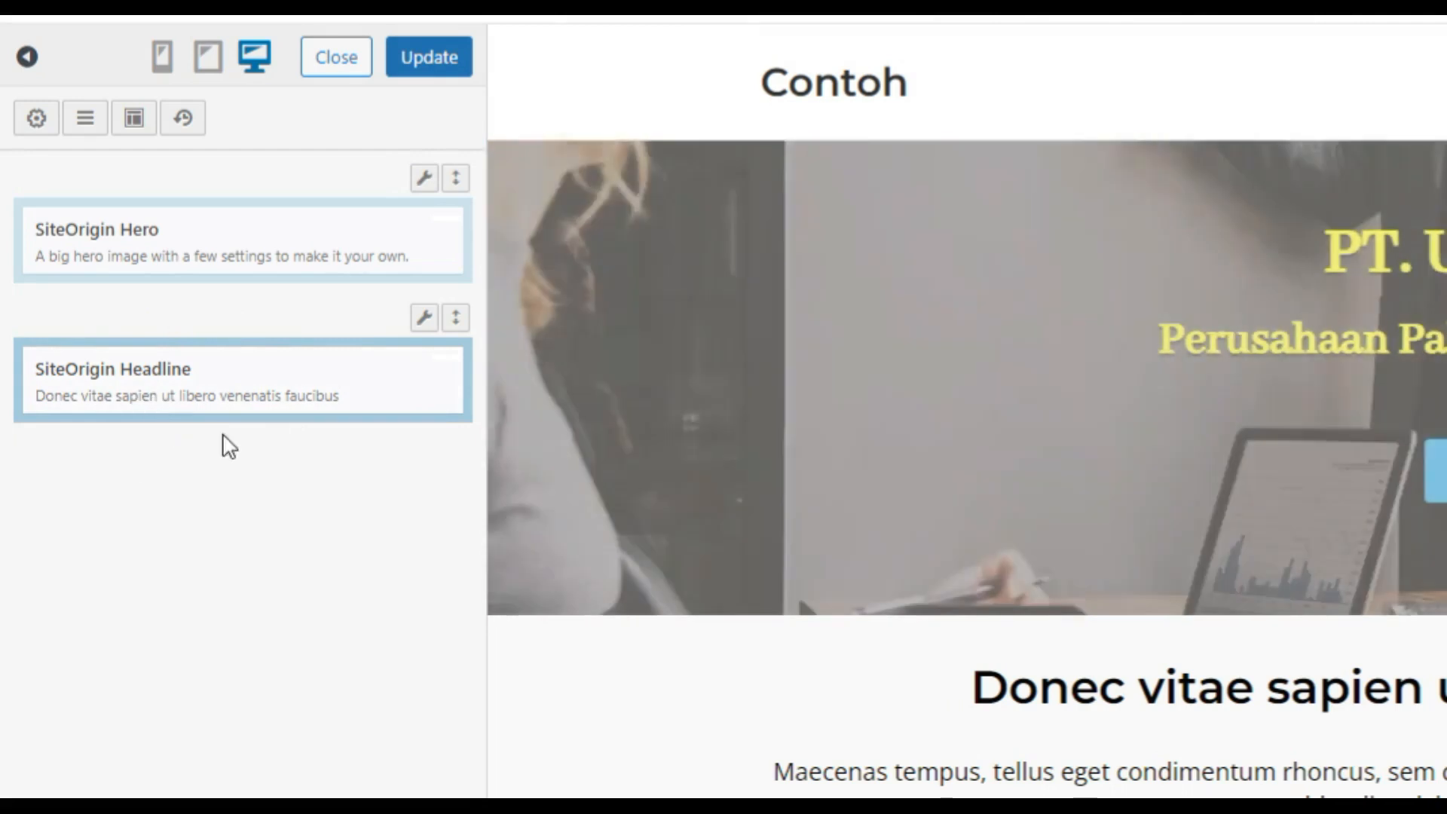
pyautogui.moveTo(306, 350)
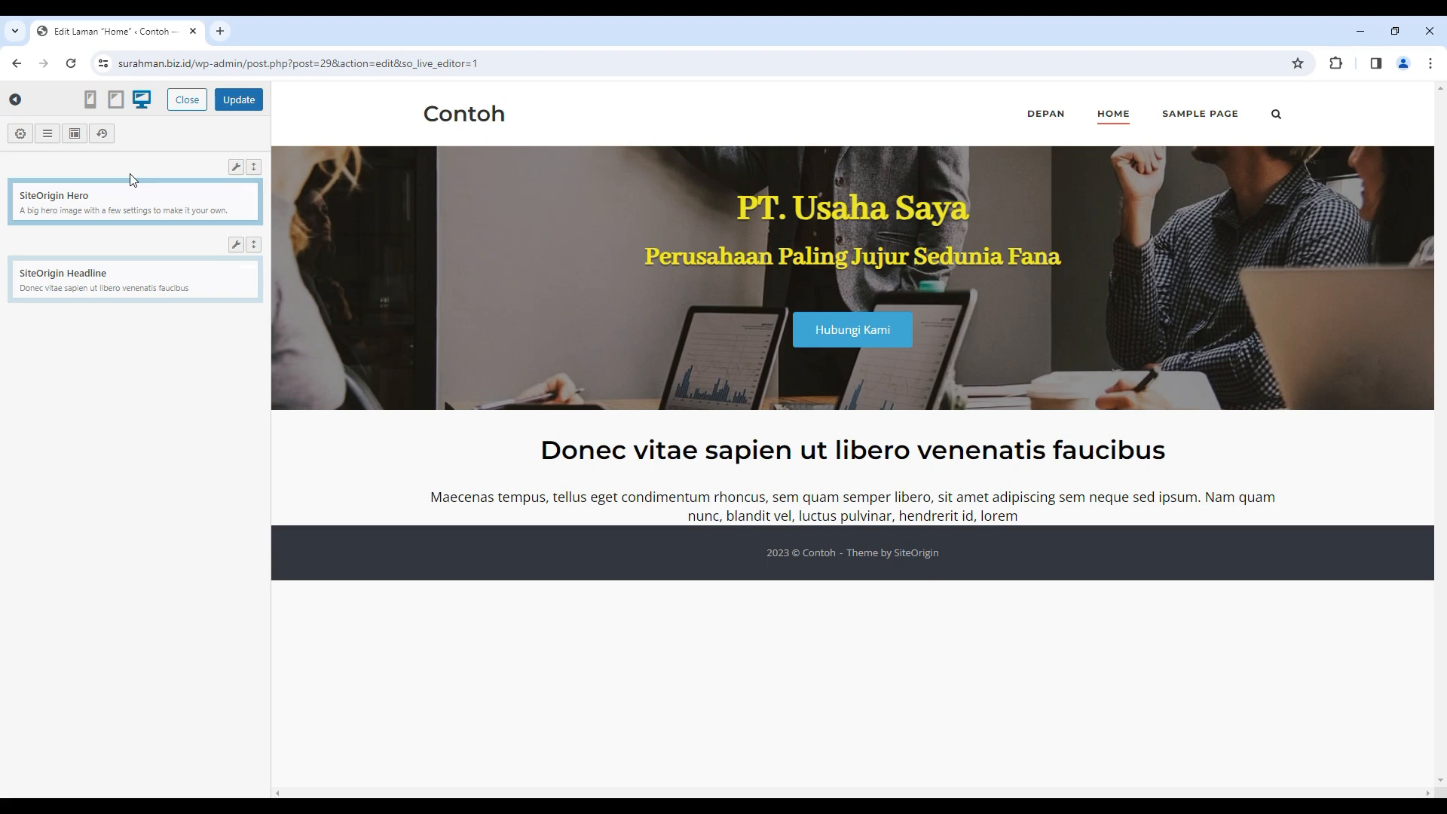
pyautogui.click(48, 133)
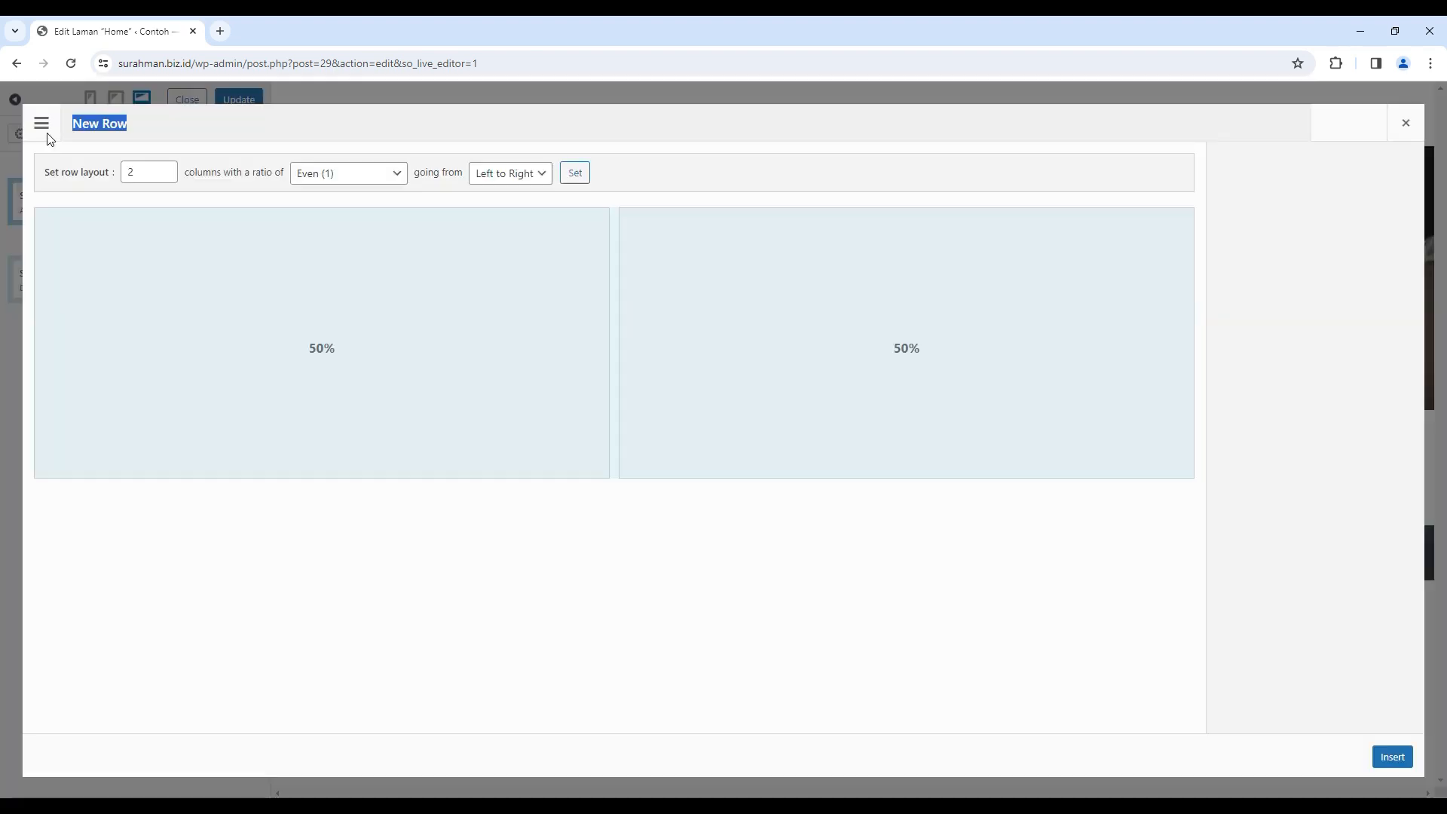
pyautogui.click(1392, 757)
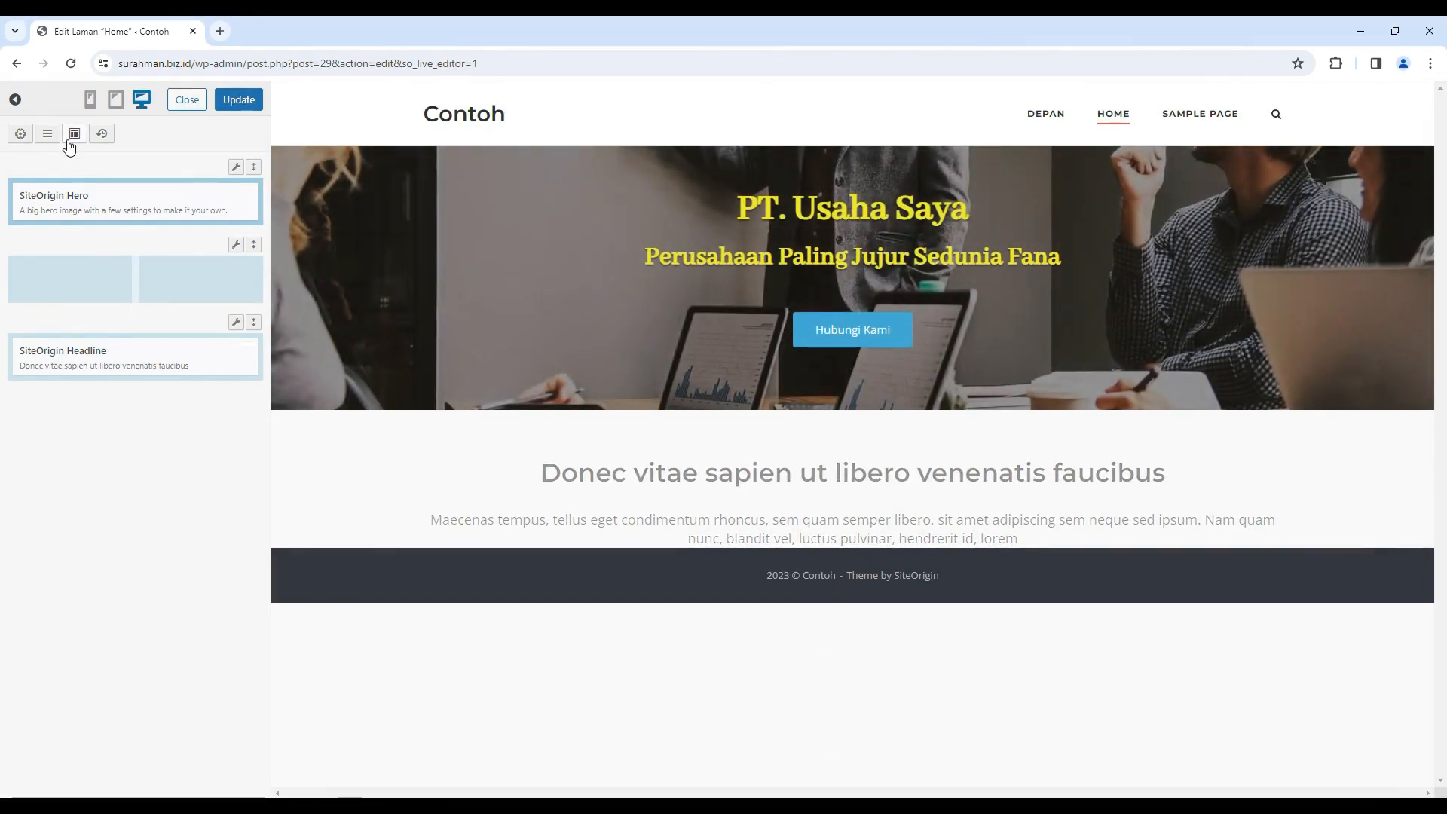
pyautogui.moveTo(239, 254)
pyautogui.click(189, 302)
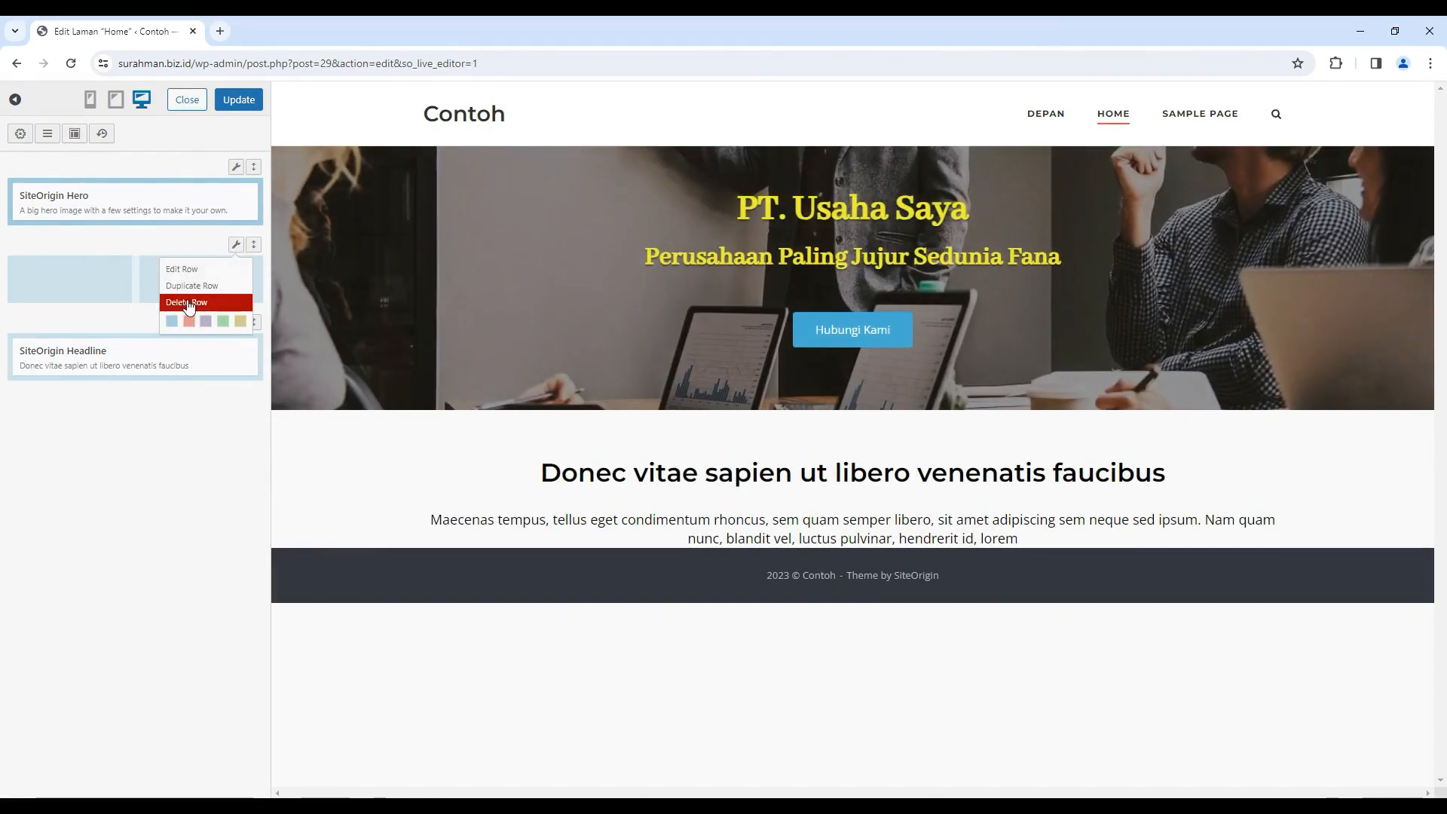
pyautogui.click(238, 303)
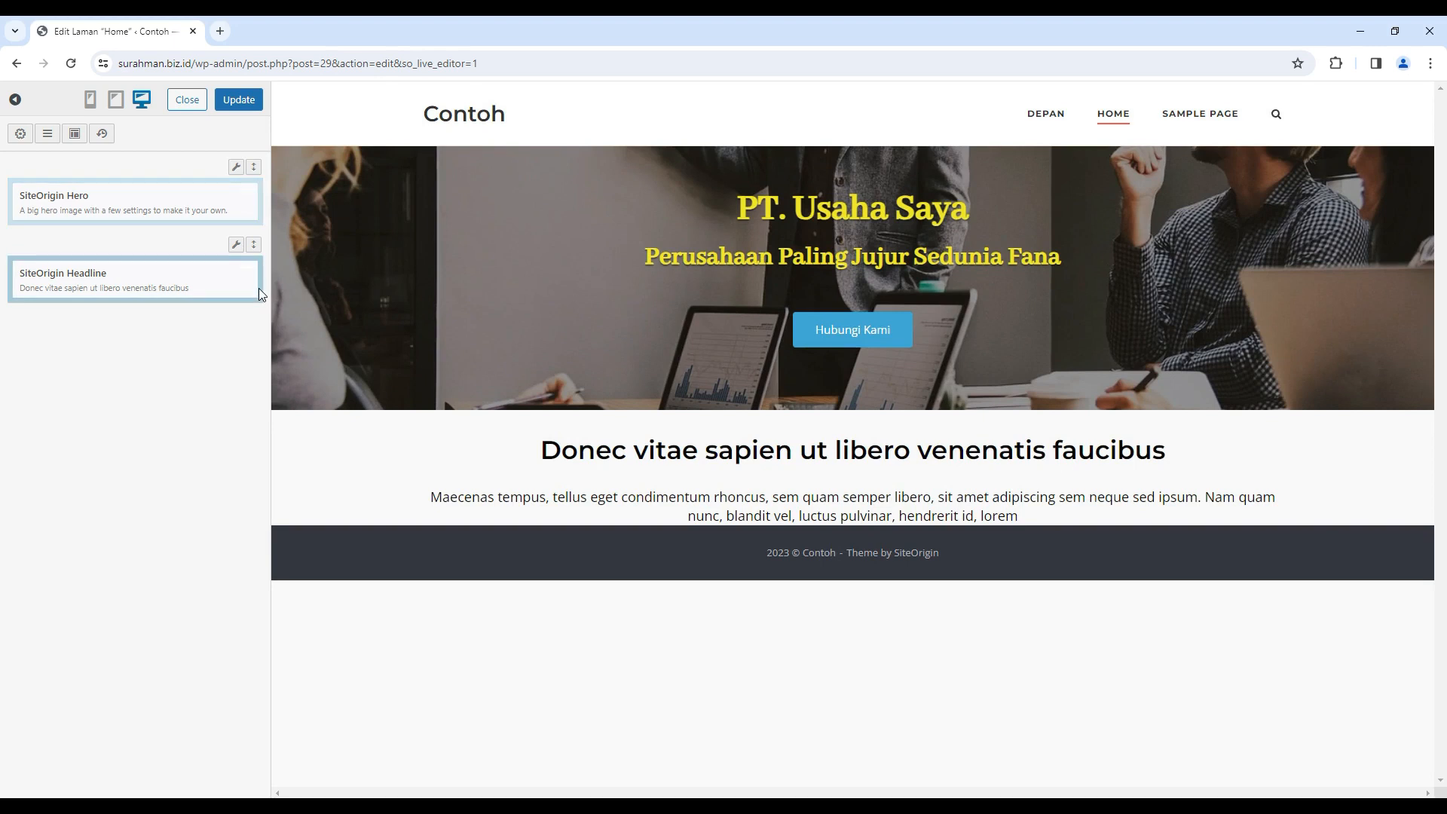
# - Insert a new one-column row below the SiteOrigin Headline row
pyautogui.click(48, 138)
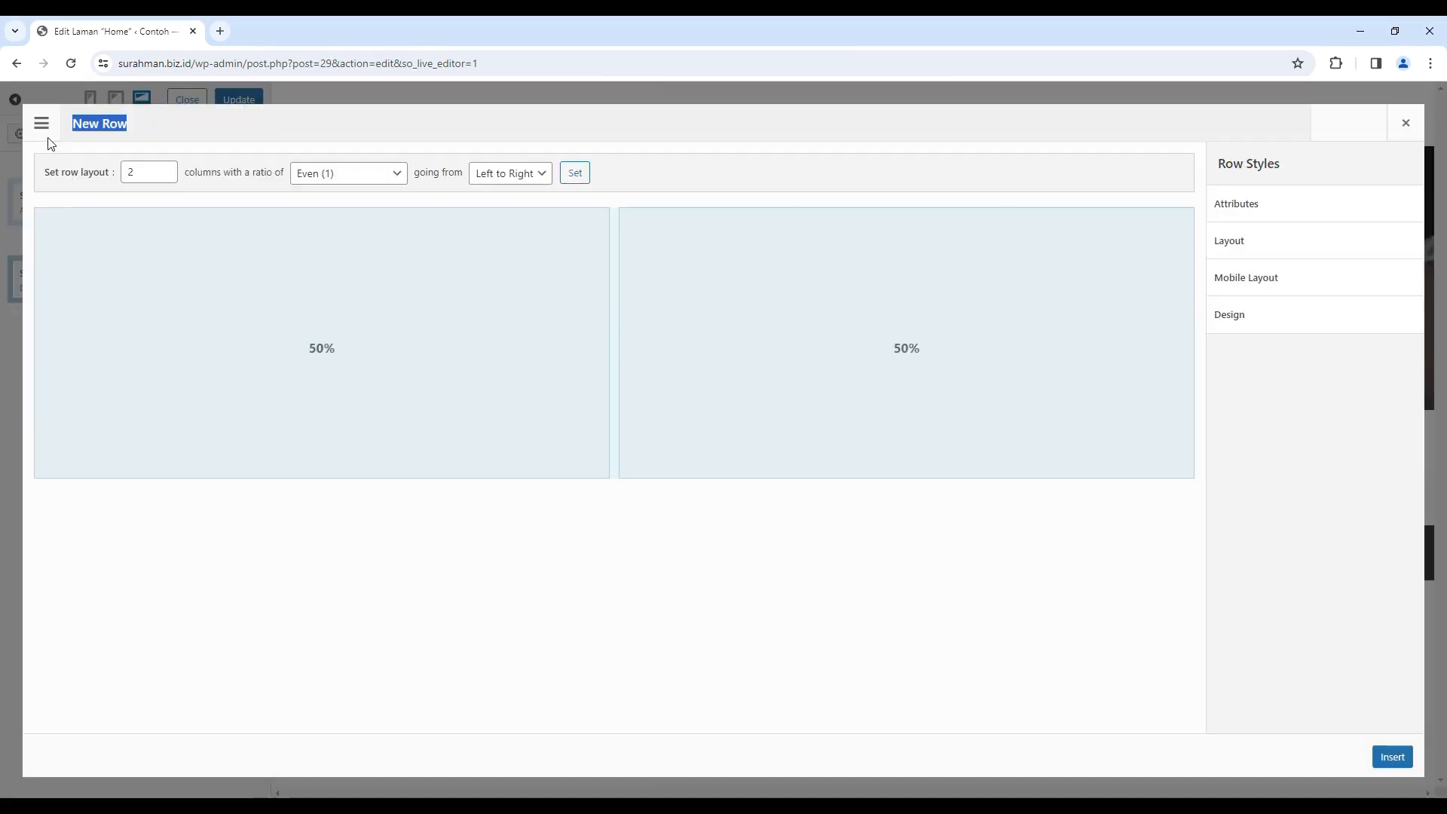
pyautogui.click(166, 177)
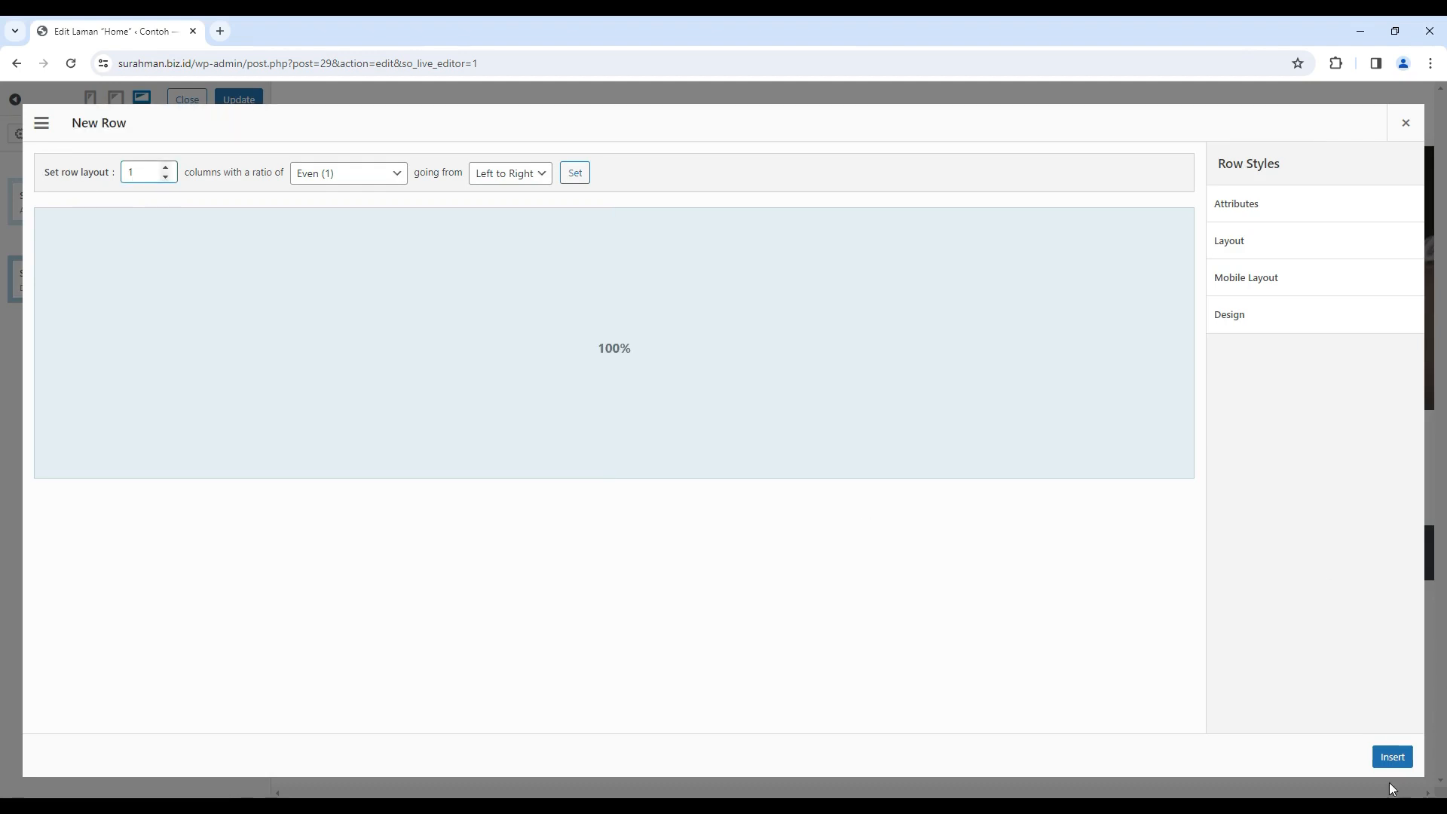
pyautogui.click(1391, 757)
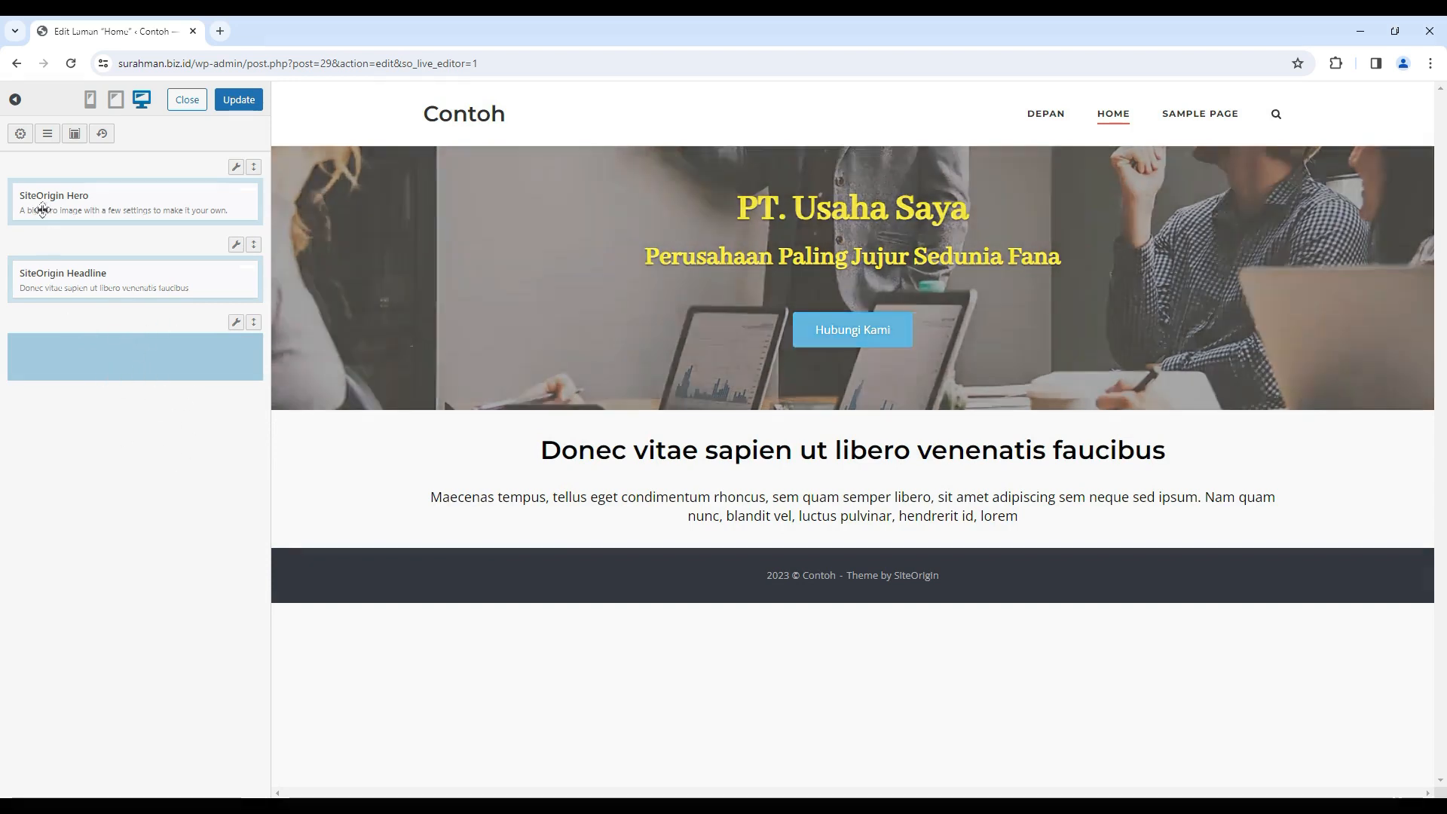
# - Add a SiteOrigin Features widget to the empty row and set its icon container shape to none
pyautogui.click(22, 140)
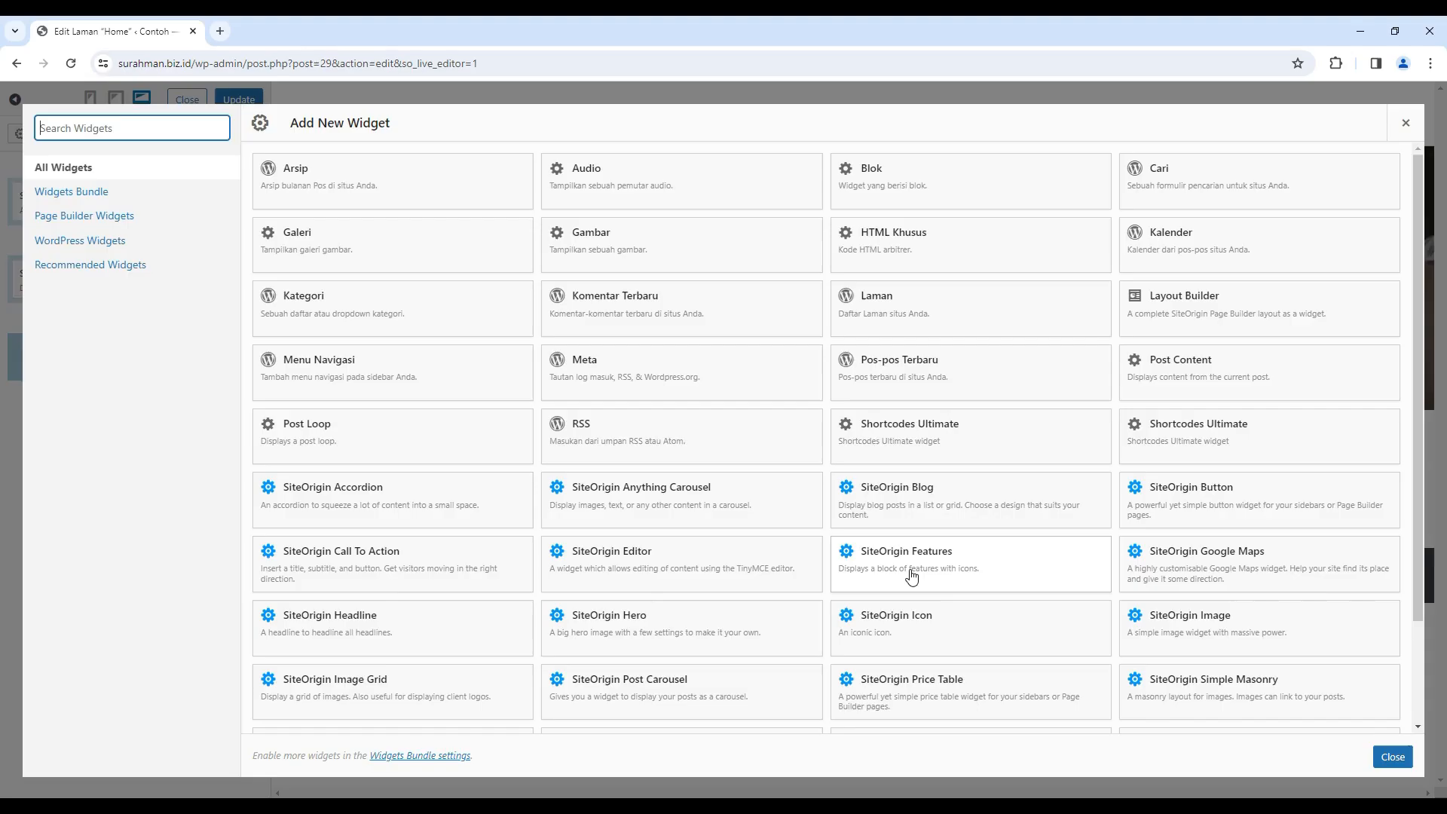
pyautogui.click(537, 444)
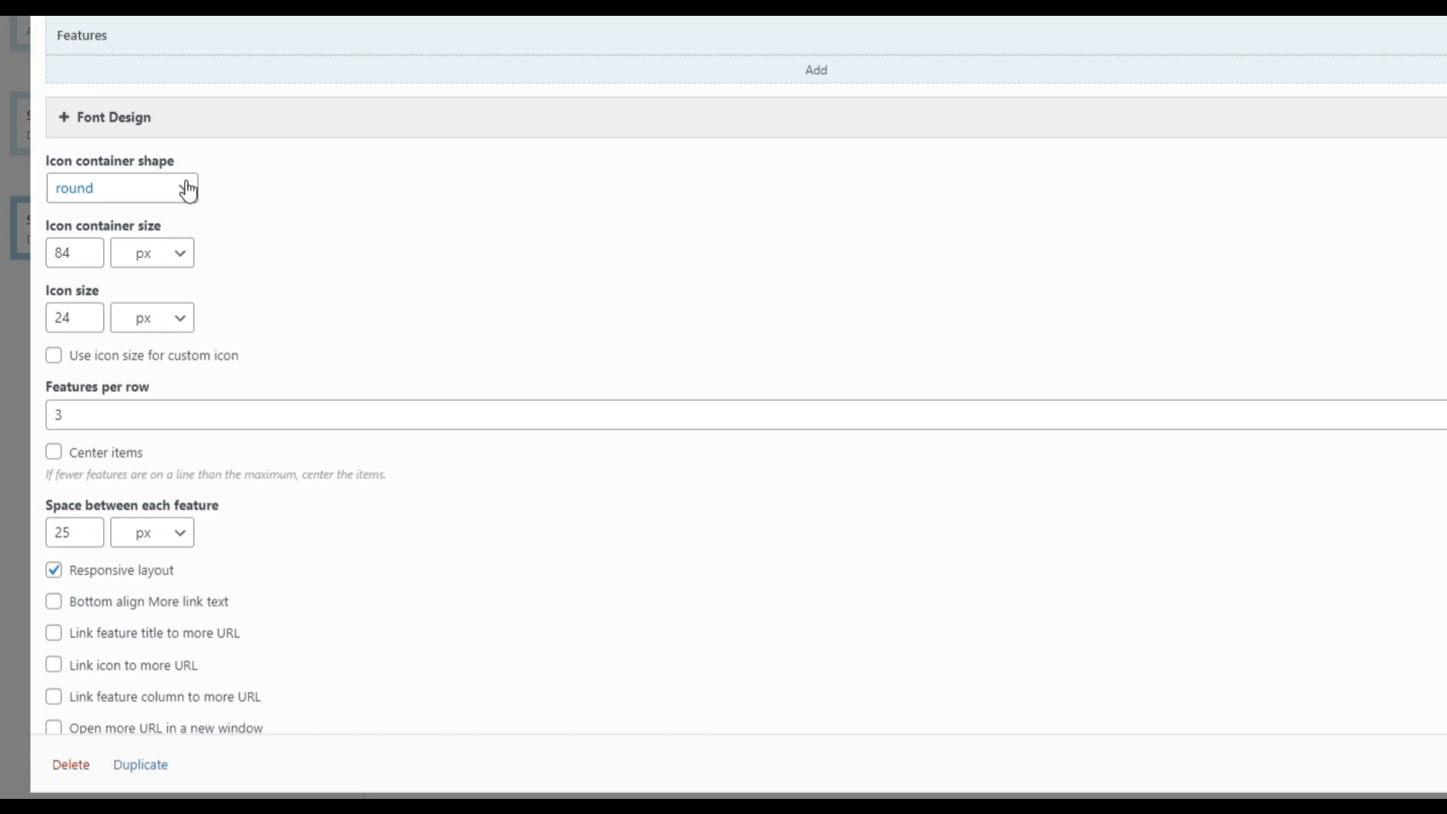
pyautogui.click(188, 190)
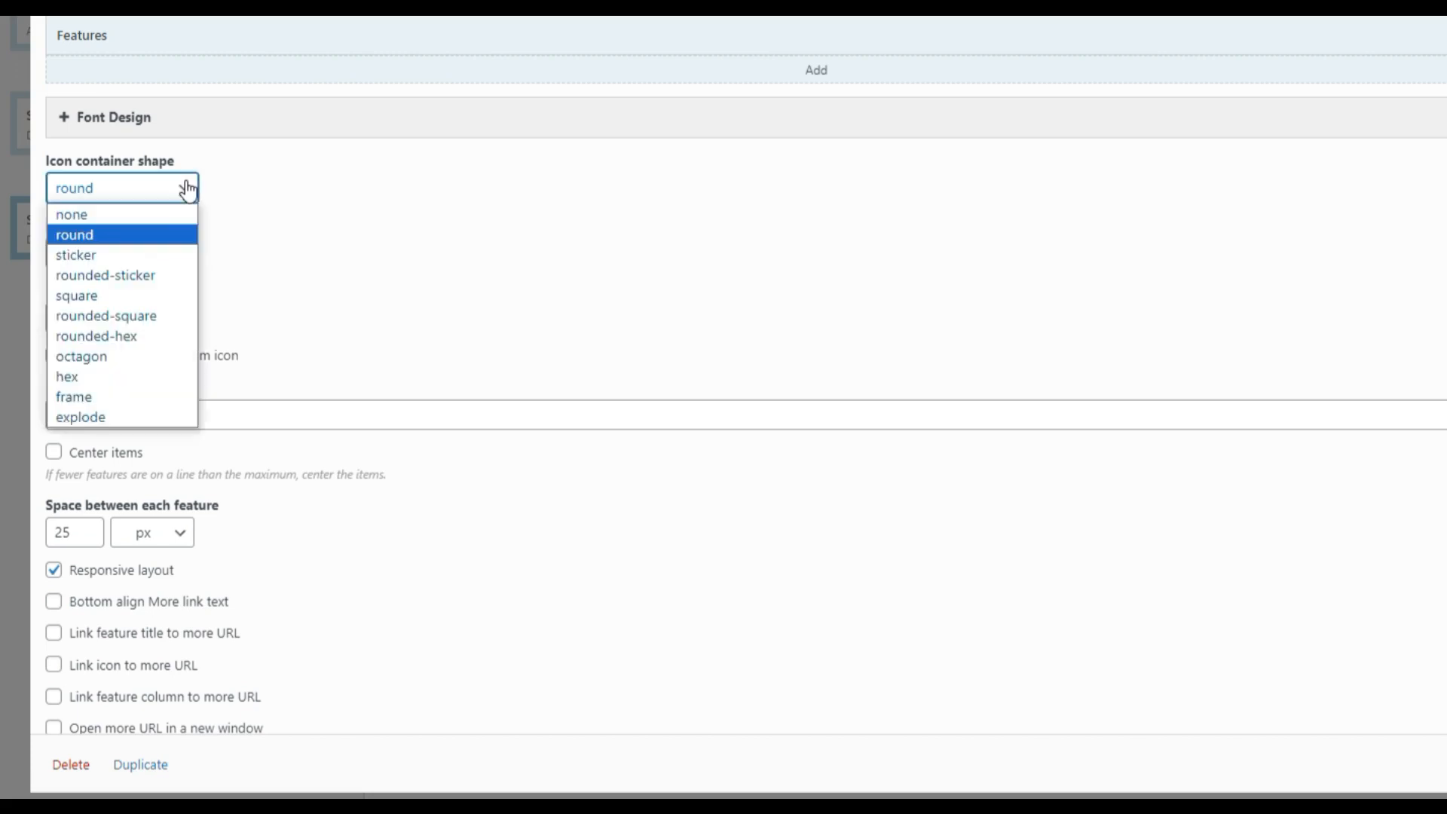
pyautogui.click(149, 213)
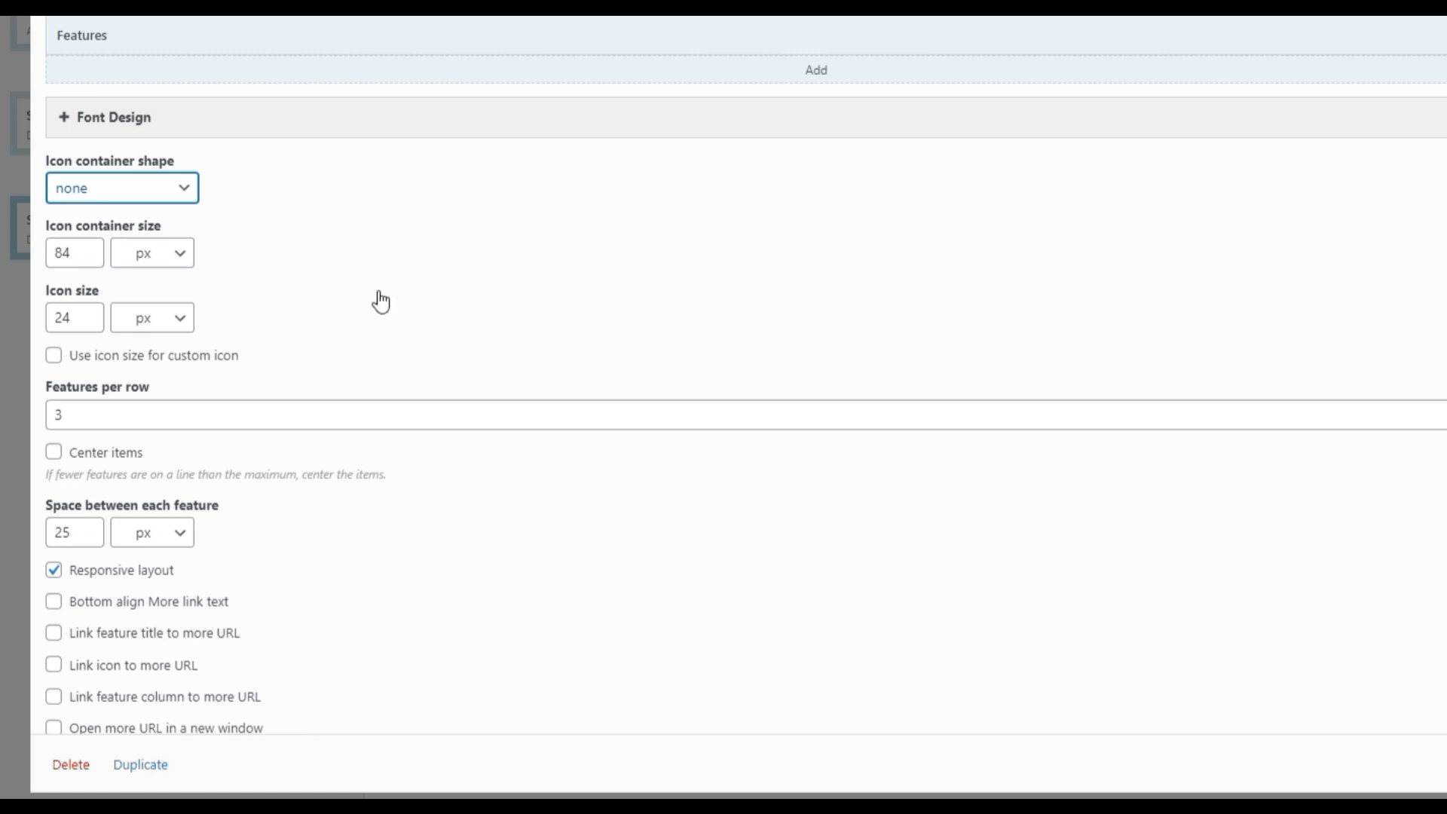
# - Set both the icon container size and the icon size of the Features widget to 50 px
pyautogui.moveTo(89, 254); pyautogui.dragTo(26, 256)
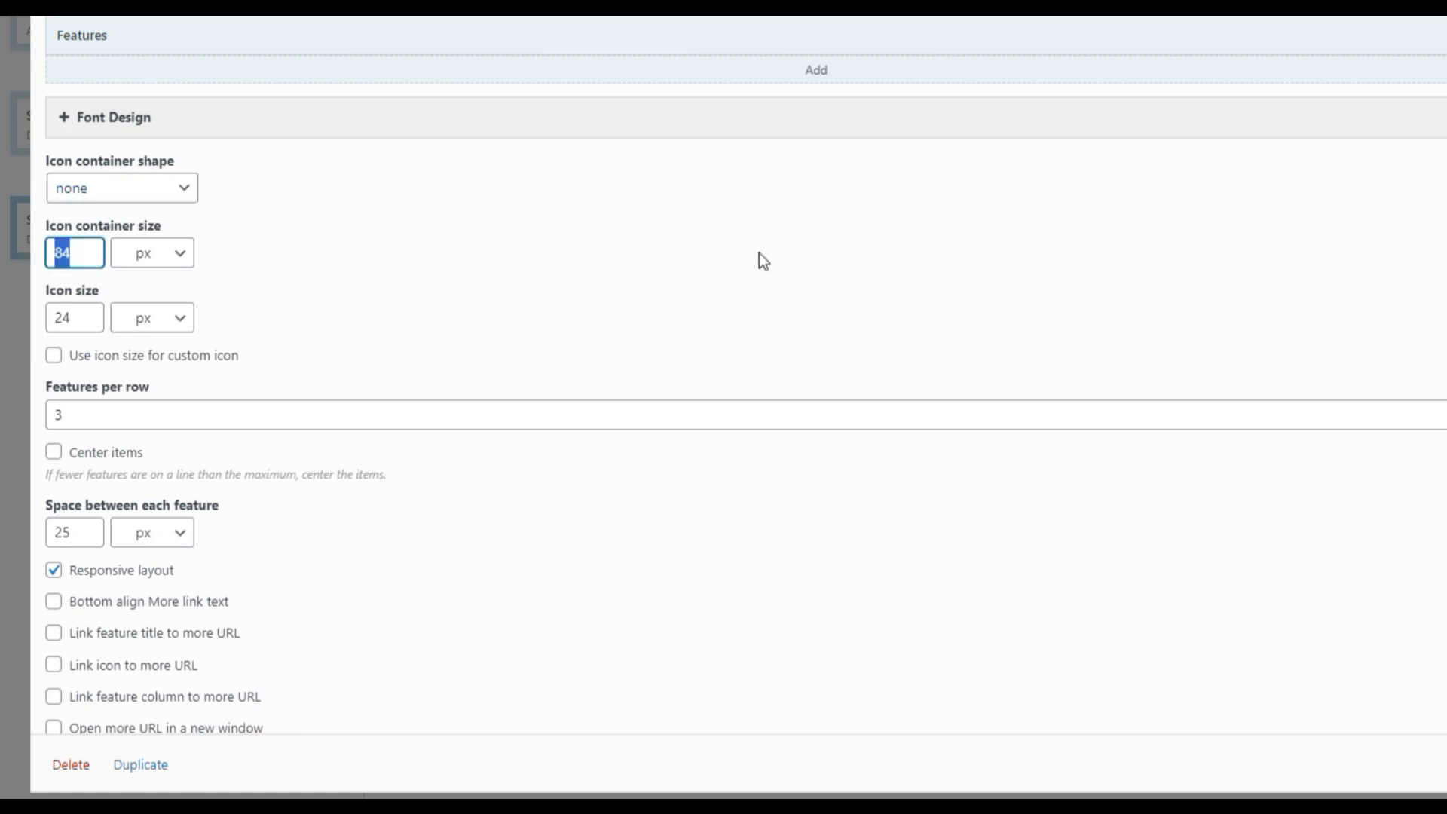
pyautogui.write('50')
pyautogui.moveTo(91, 318); pyautogui.dragTo(49, 317)
pyautogui.write('50')
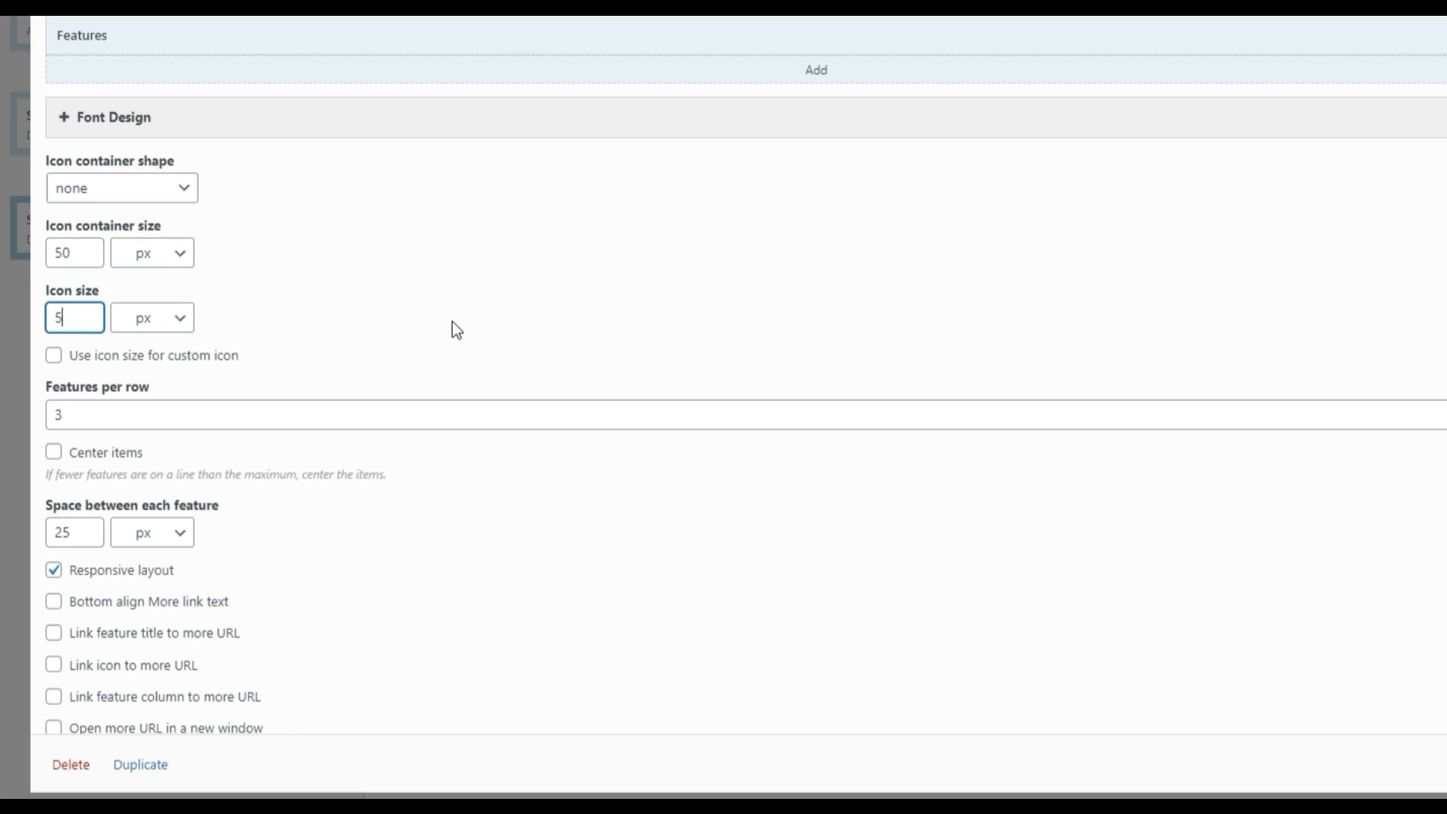
pyautogui.click(550, 315)
pyautogui.scroll(-1, 606, 441)
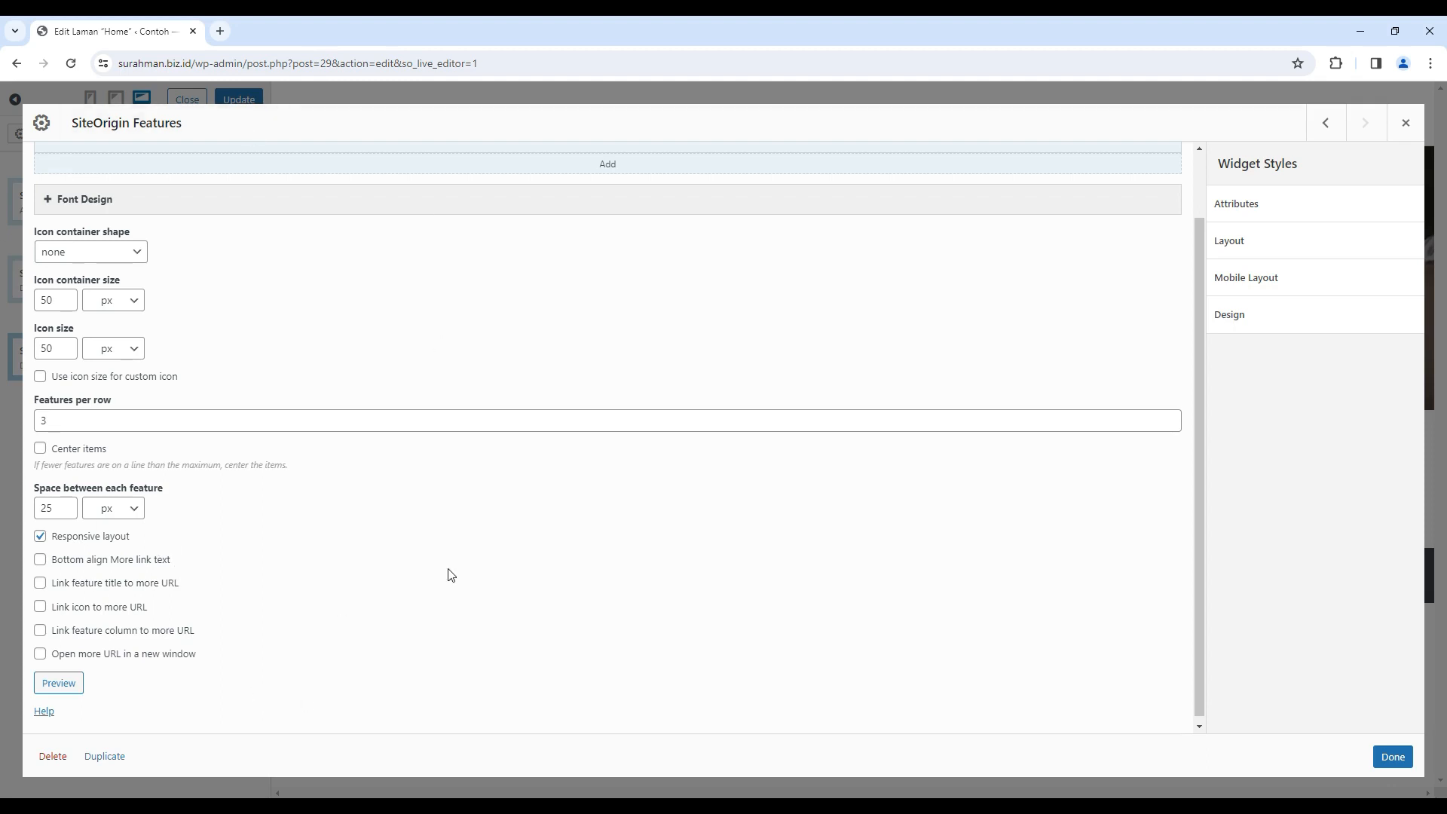
# - Add a feature to the Features widget and choose the Font Awesome ID badge icon for it
pyautogui.scroll(2, 451, 575)
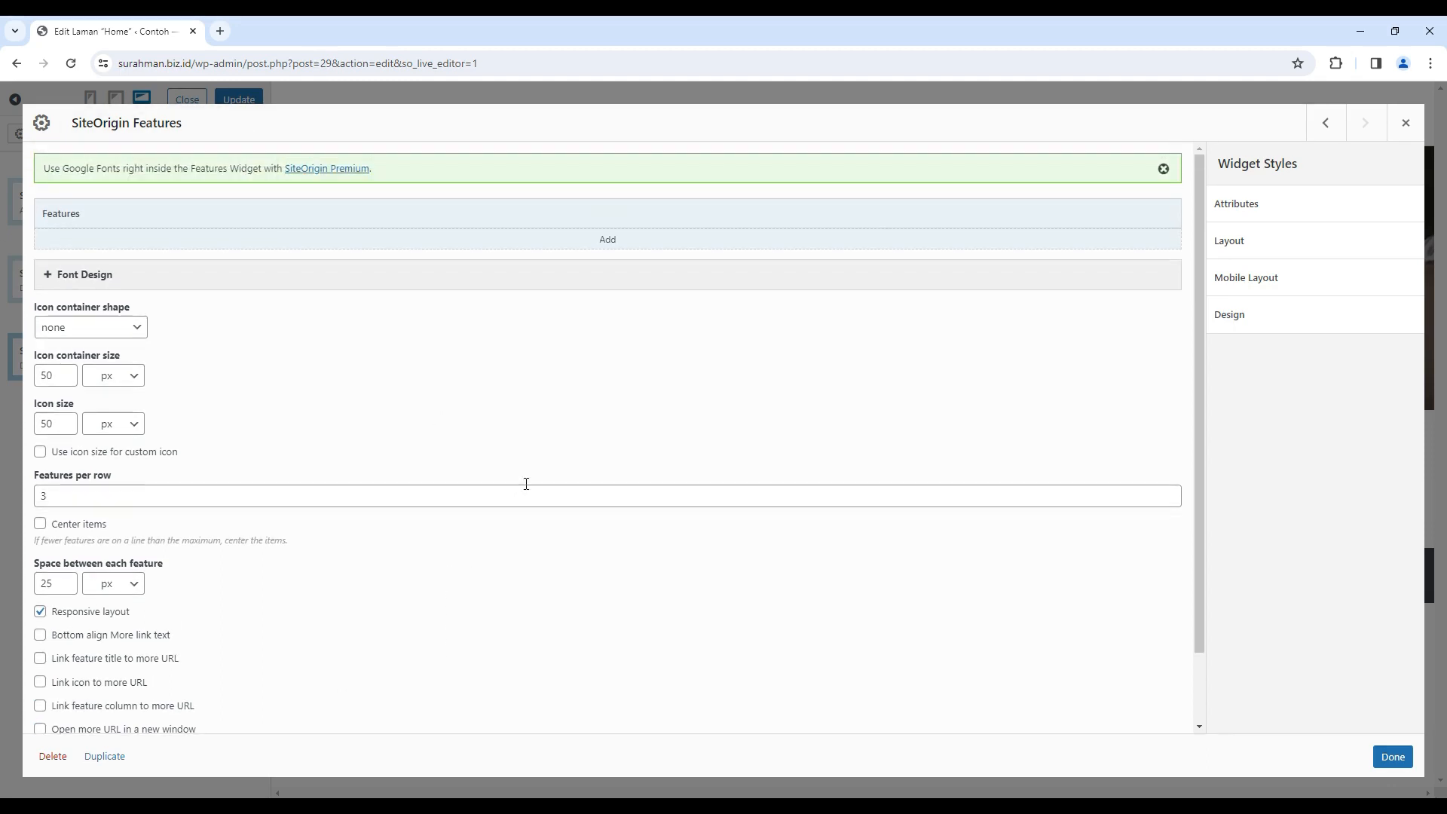
pyautogui.click(608, 241)
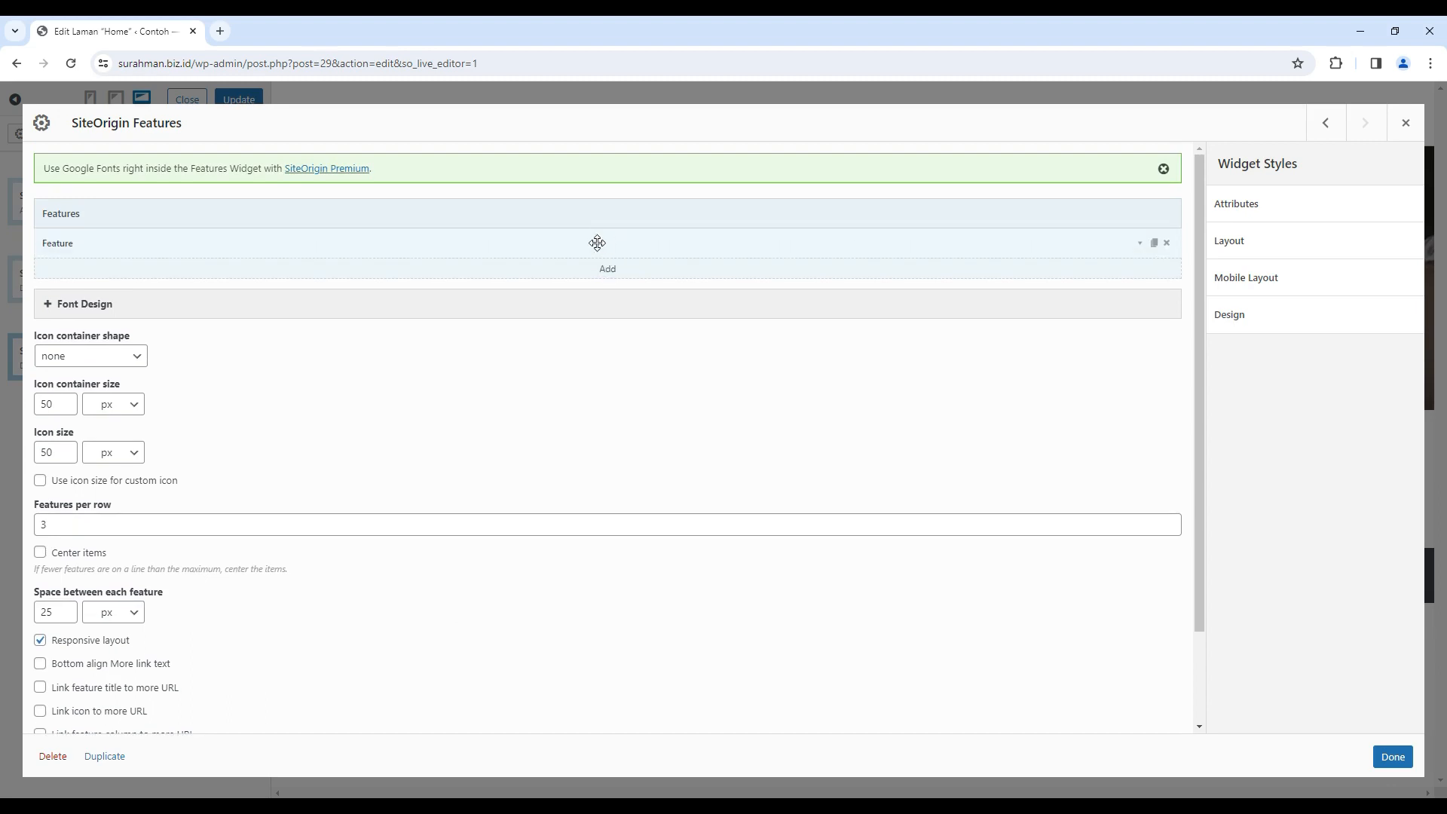
pyautogui.click(1140, 247)
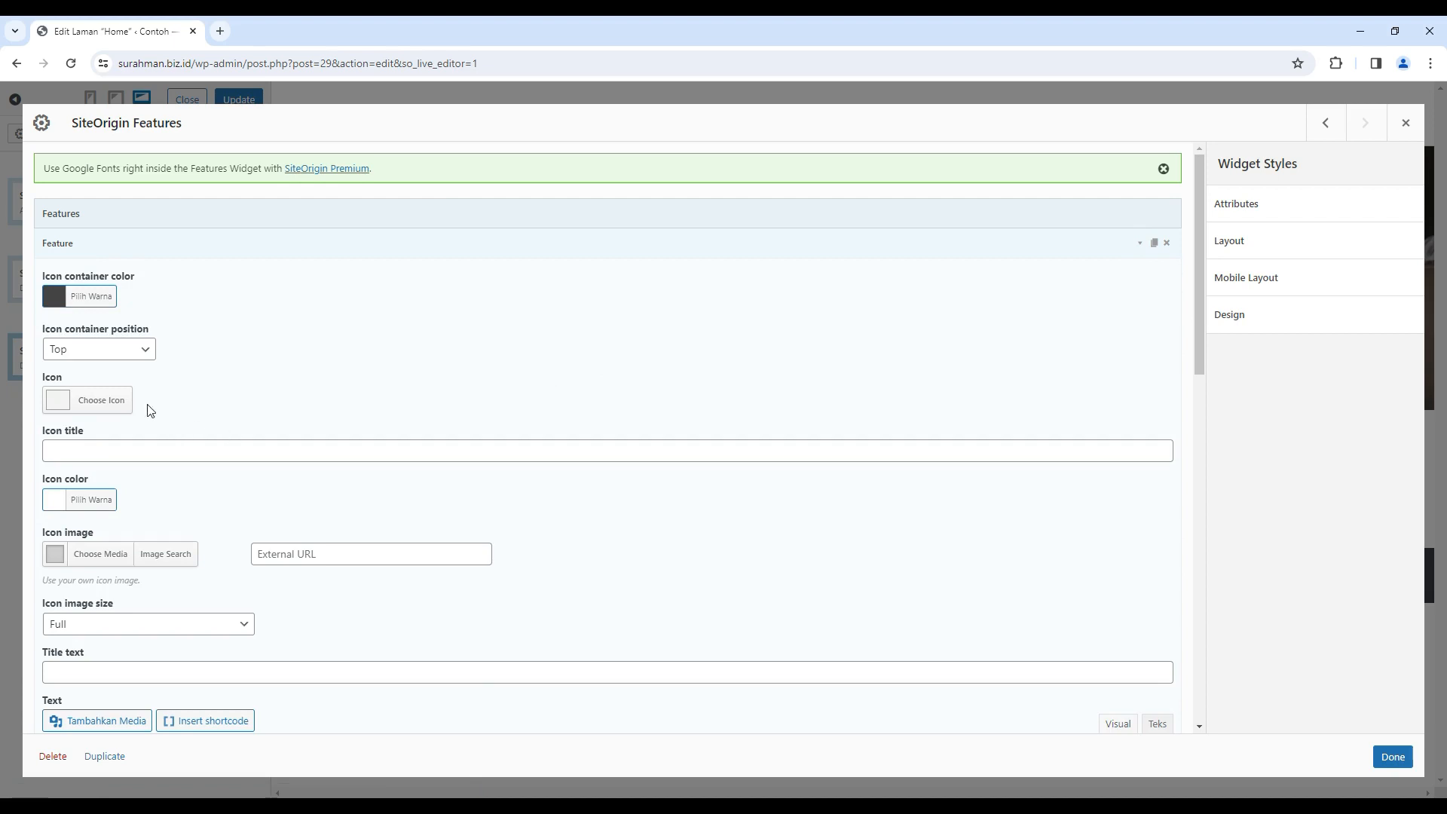
pyautogui.click(119, 404)
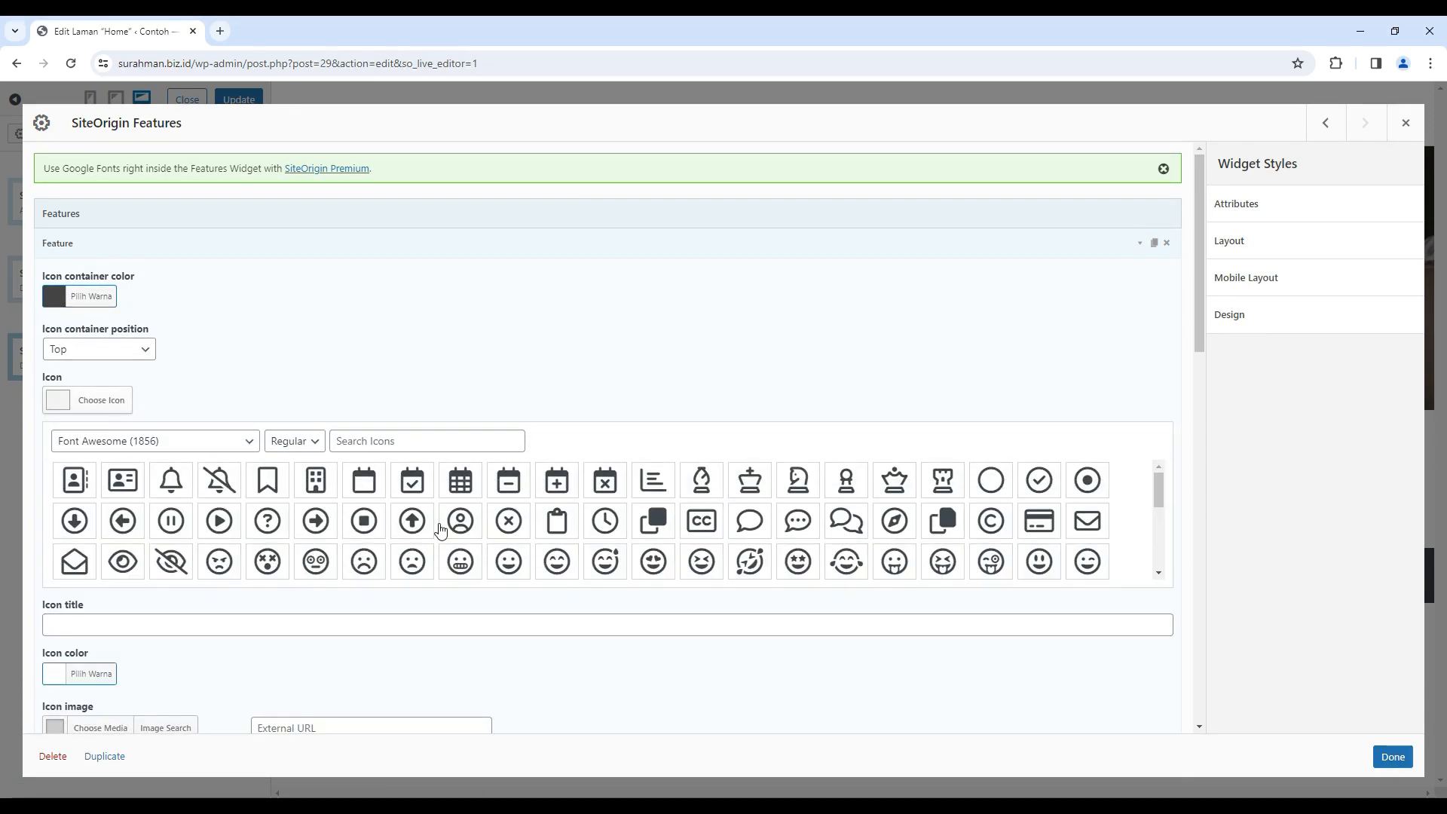
pyautogui.scroll(-1, 441, 532)
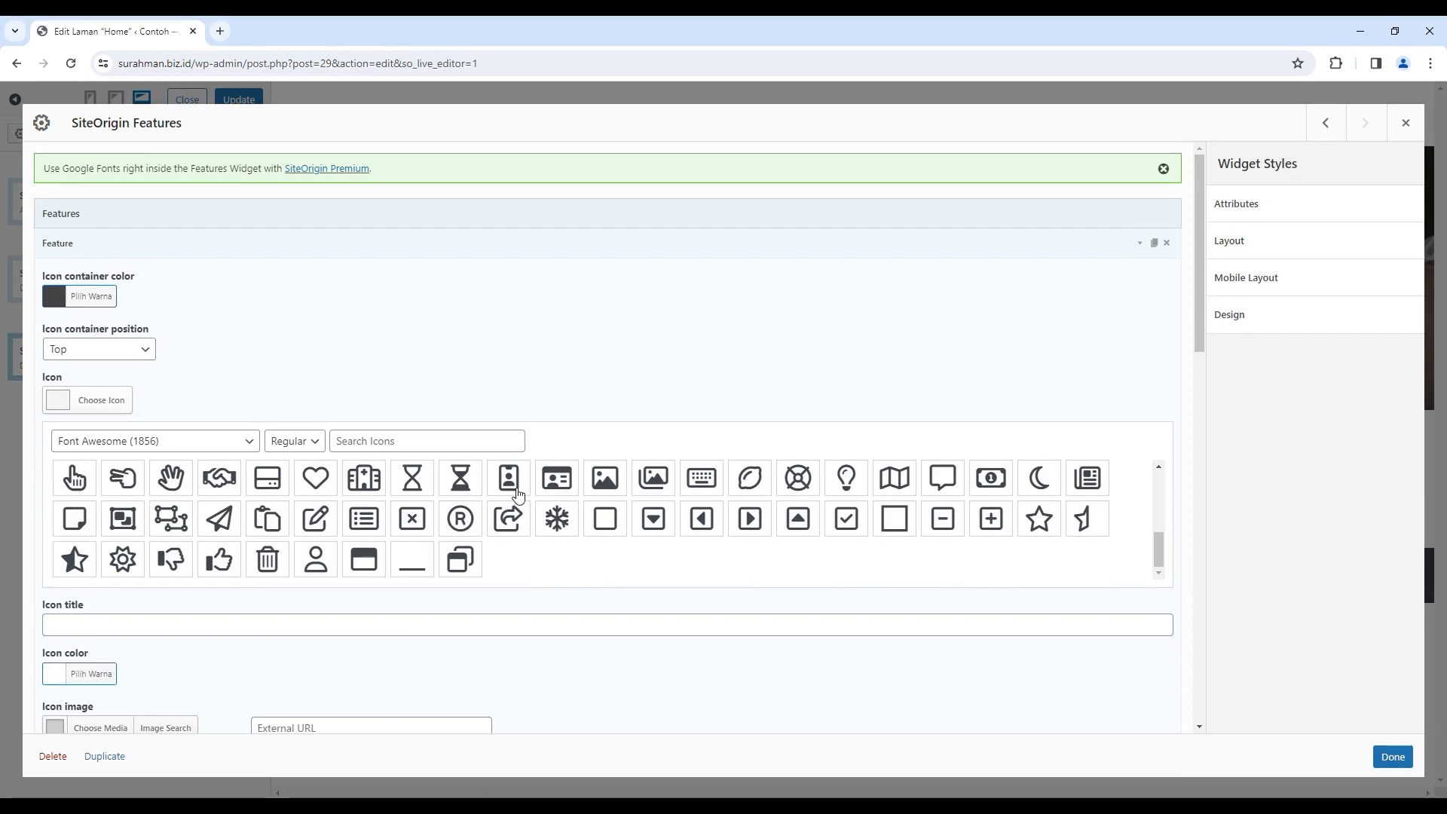
pyautogui.click(518, 493)
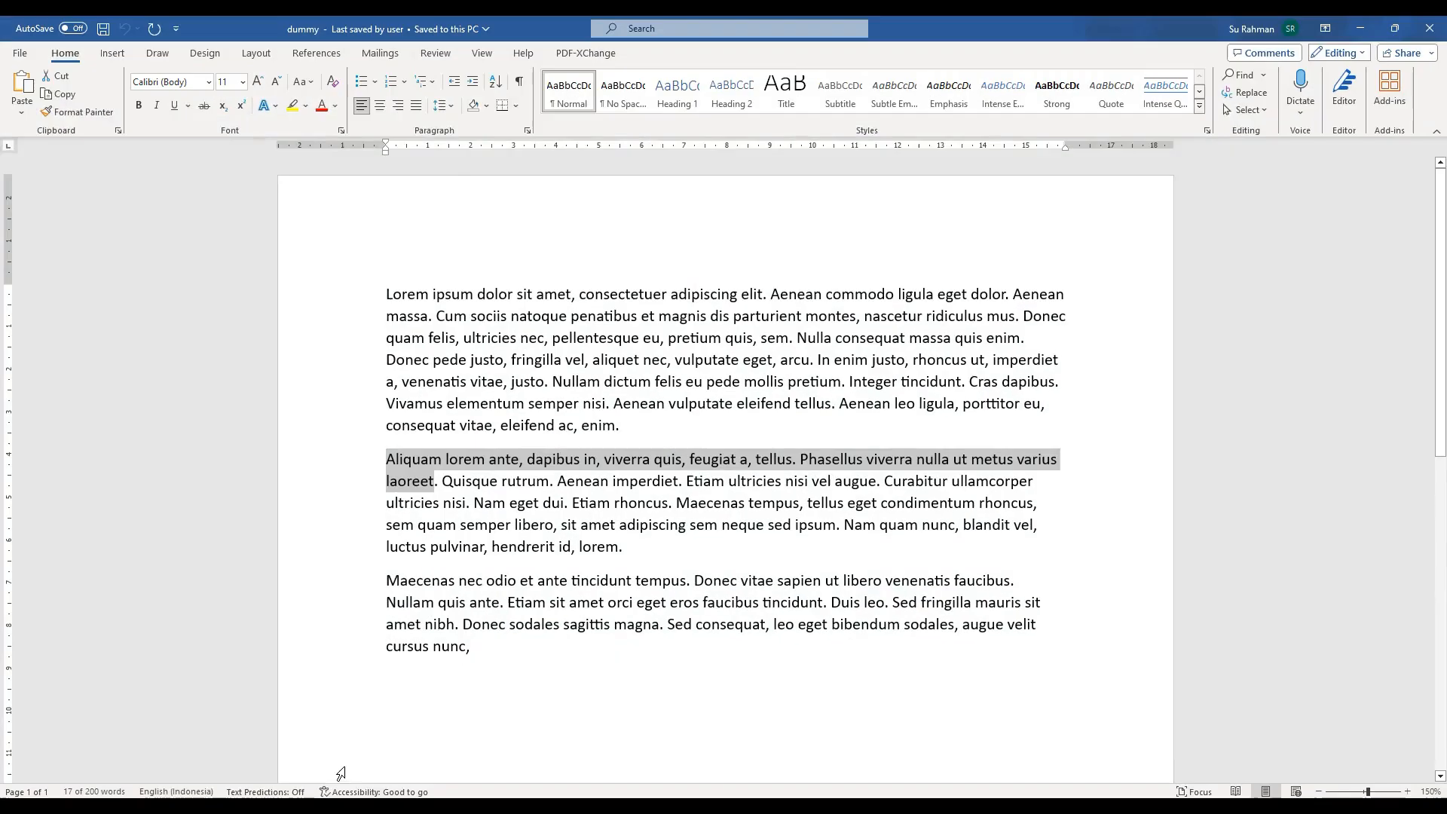
# - Copy "Aliquam lorem ante" from the Word document dummy, switch to the browser, and paste it as the feature's icon title
pyautogui.click(479, 499)
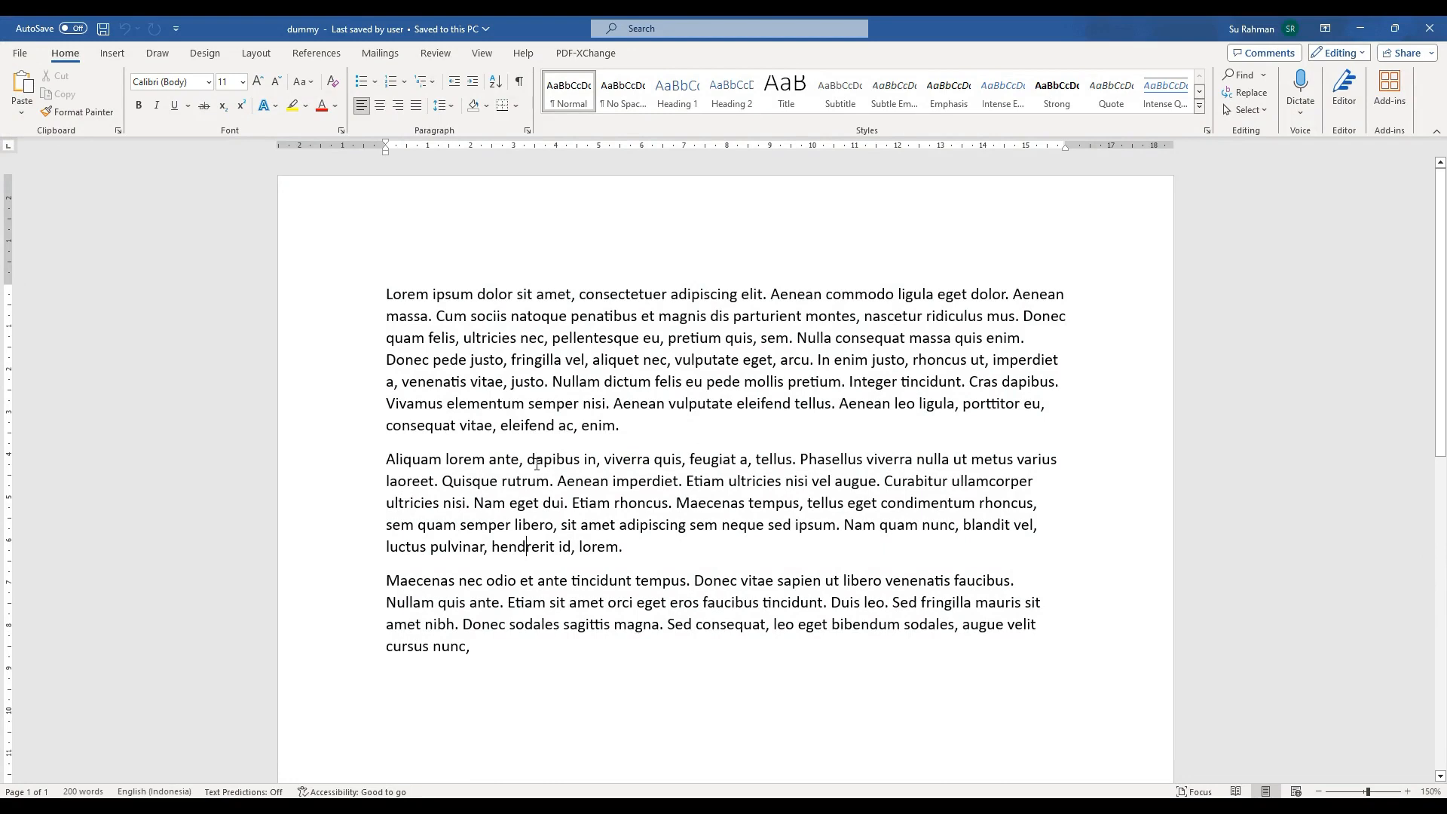
pyautogui.moveTo(519, 460); pyautogui.dragTo(386, 460)
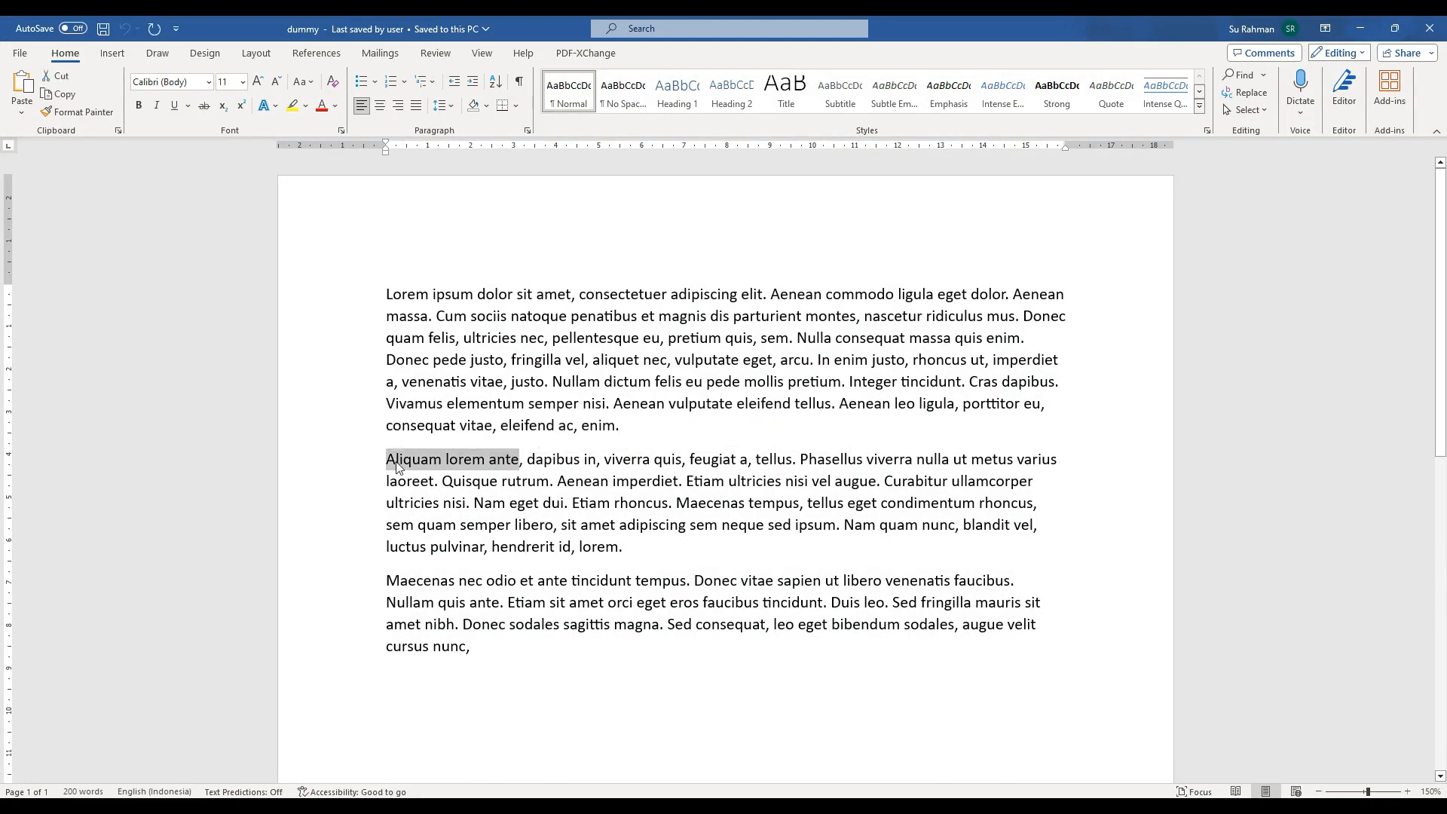
pyautogui.rightClick(397, 459)
pyautogui.click(436, 206)
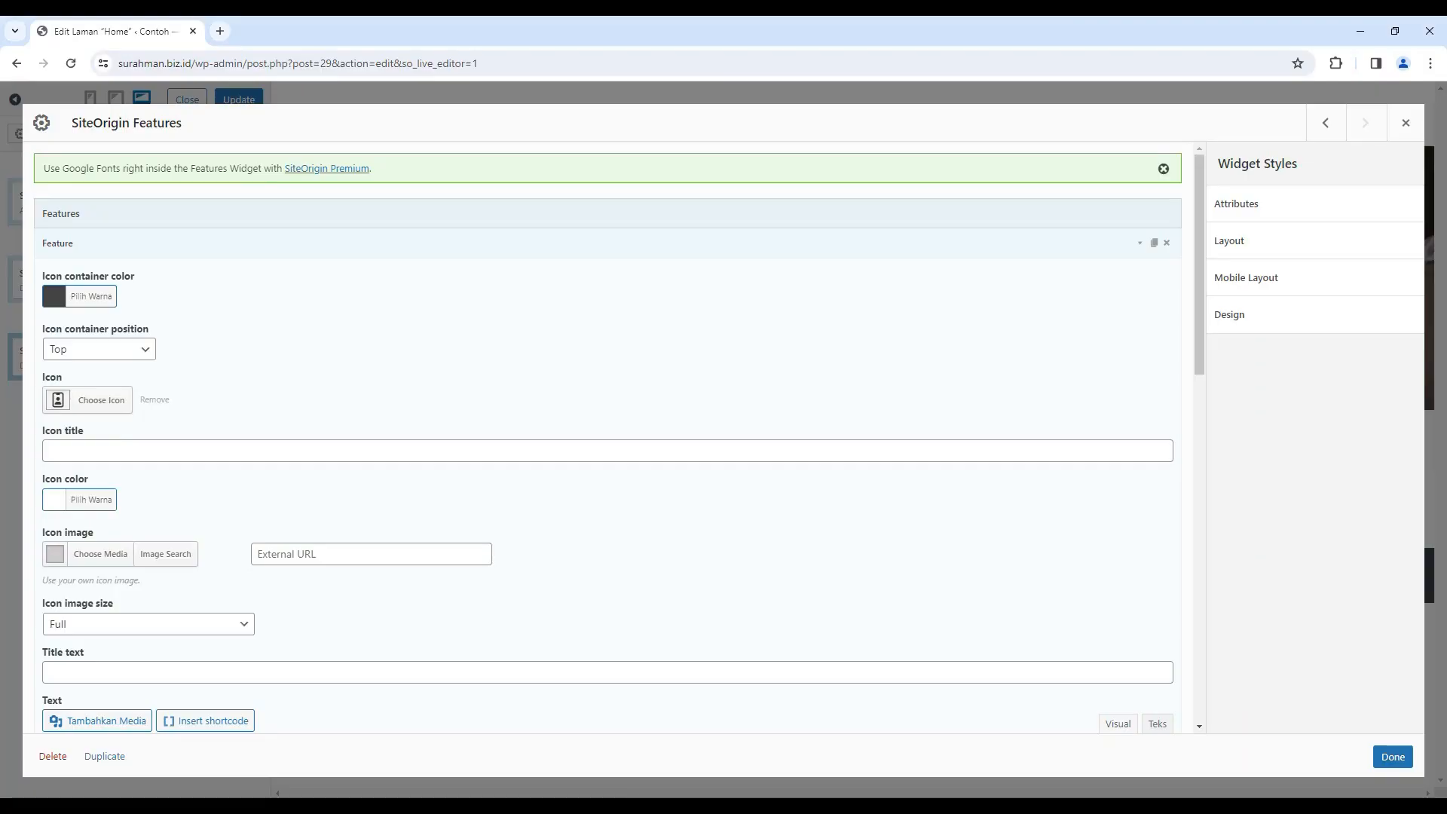
pyautogui.click(119, 449)
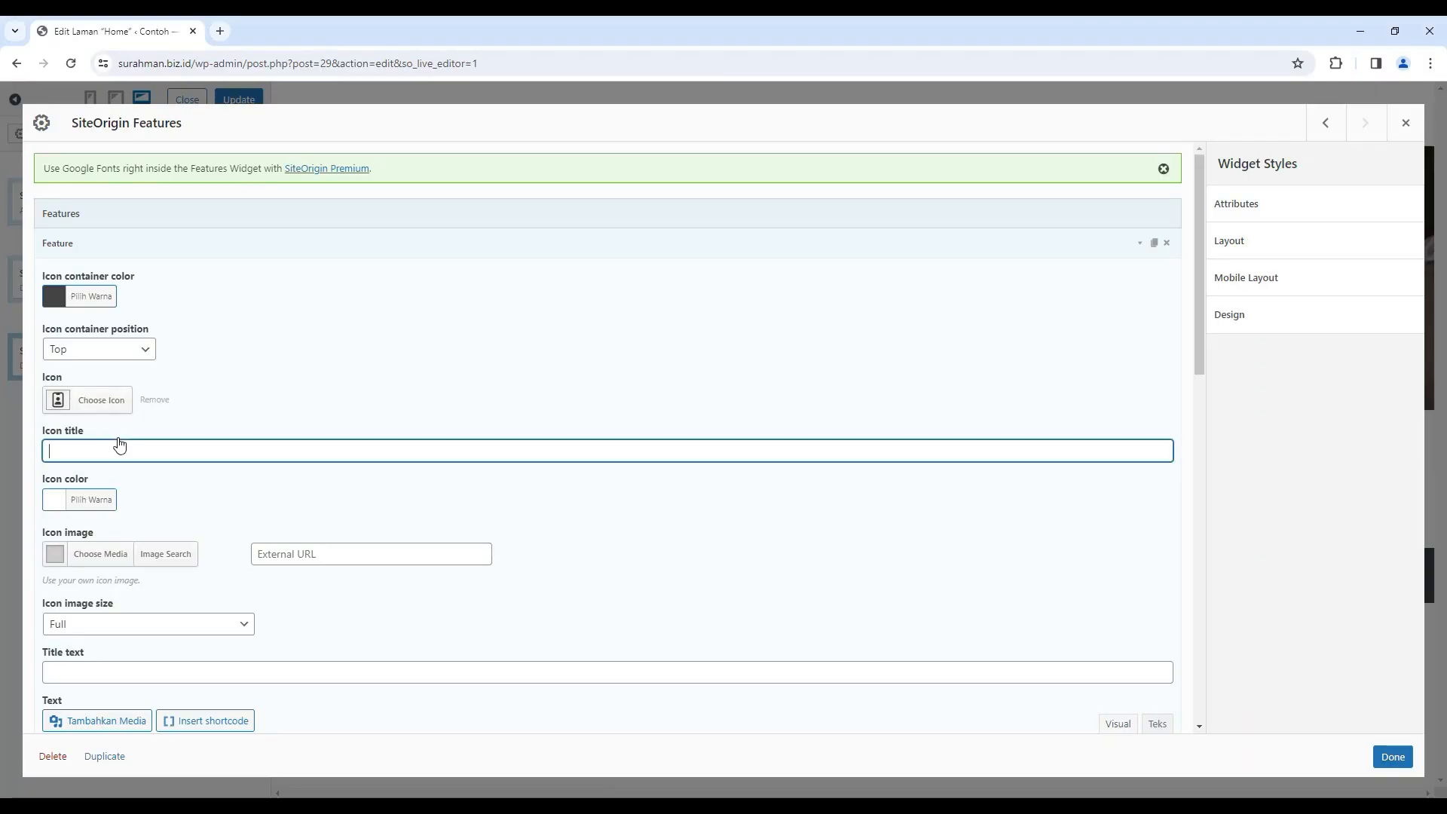
pyautogui.hotkey('ctrl', 'v')
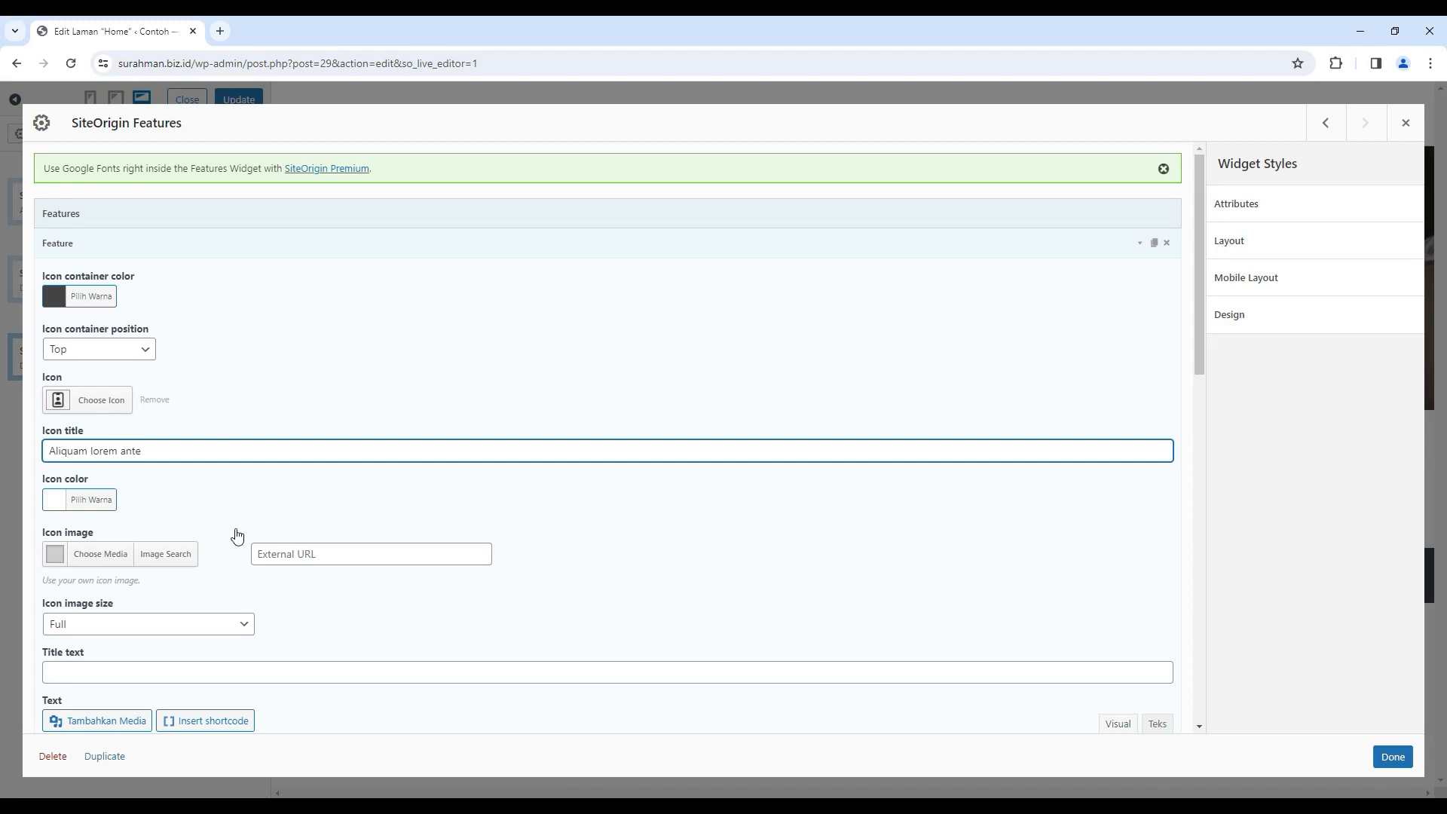
# - Set the feature's icon color to the red preset swatch
pyautogui.scroll(-4, 236, 536)
pyautogui.scroll(2, 236, 532)
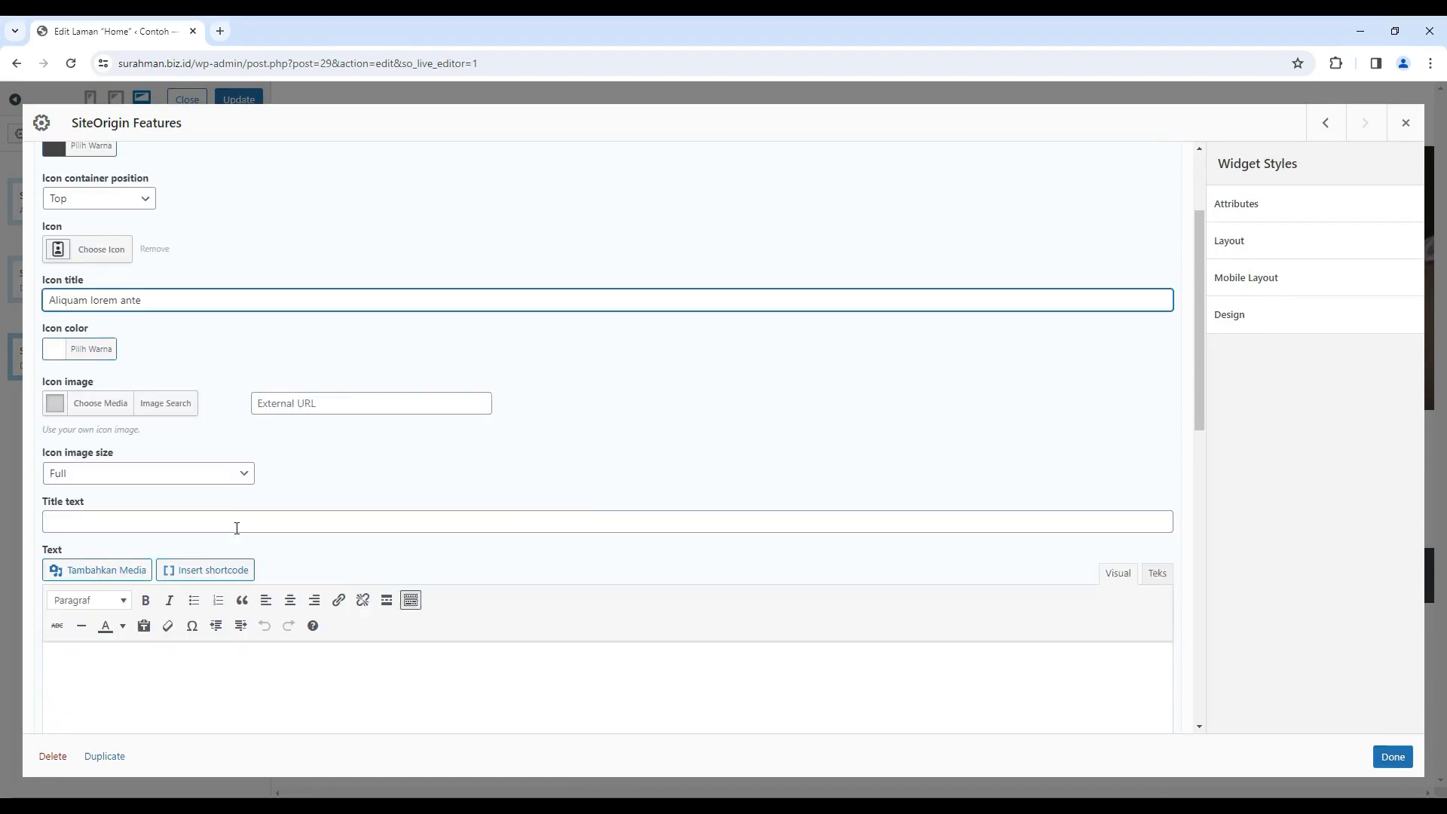
pyautogui.click(106, 349)
pyautogui.click(98, 525)
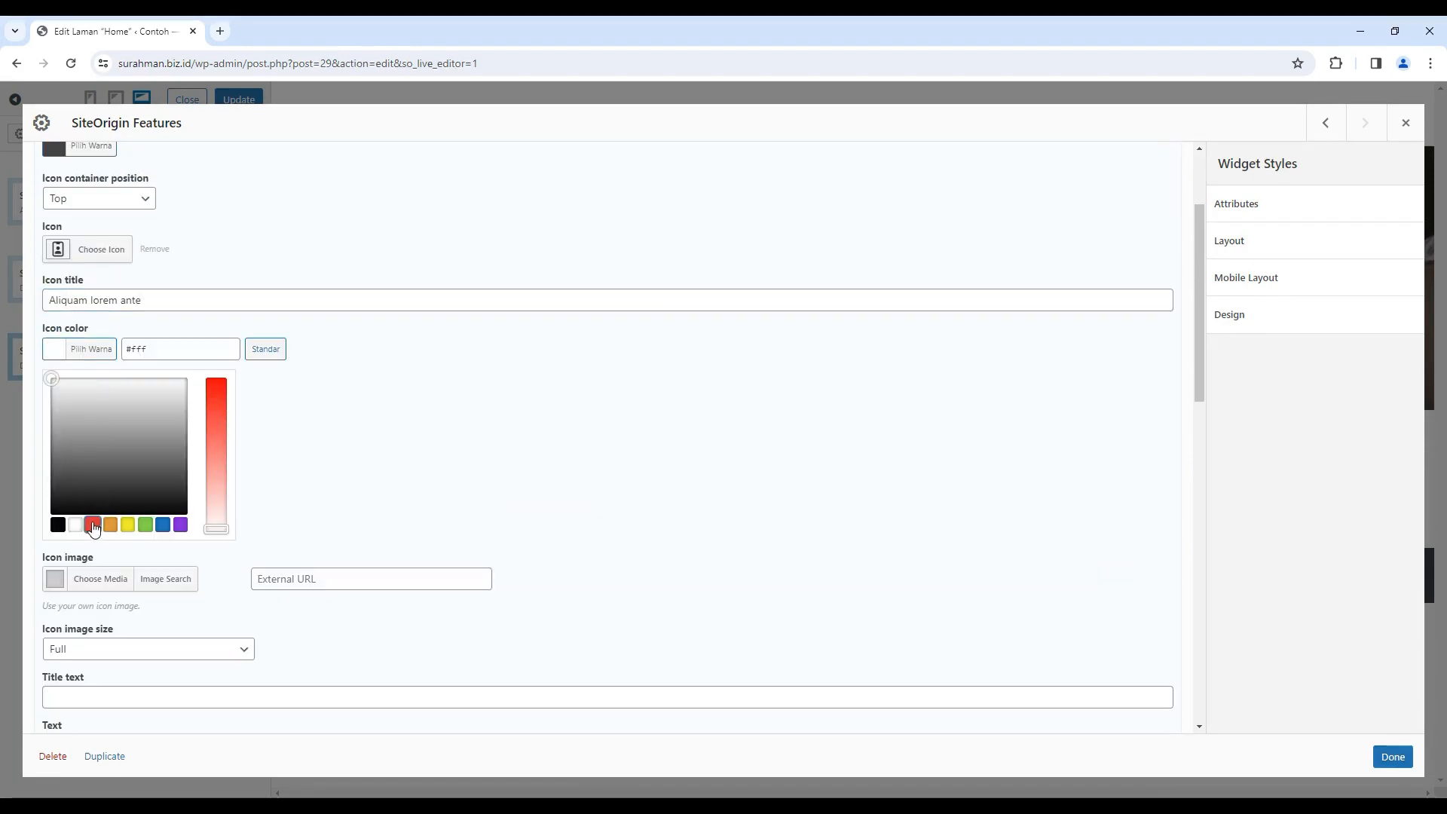
pyautogui.click(511, 427)
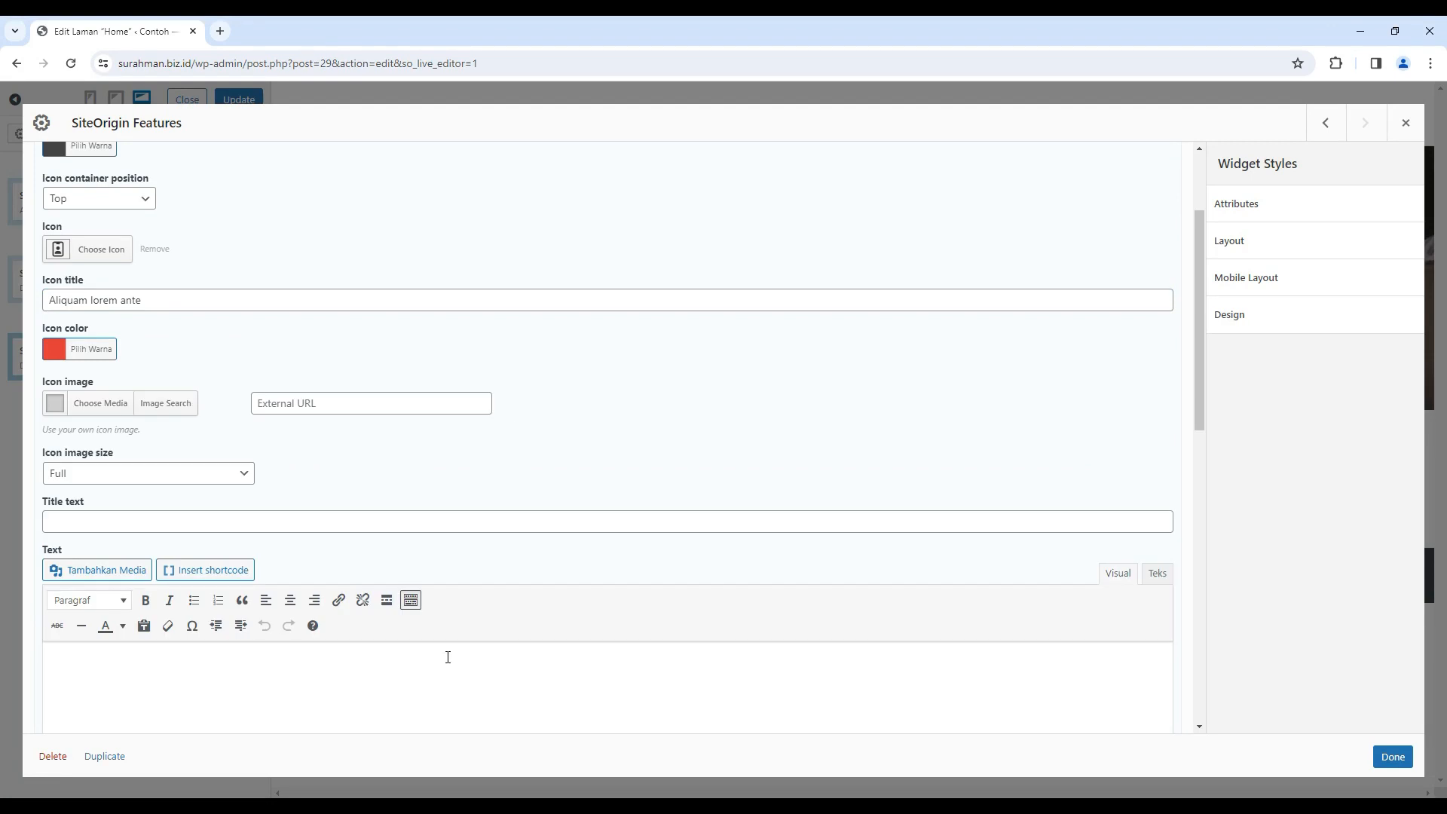
# - Copy the passage from "Nullam dictum felis" to "semper nisi" in the Word document into the feature's text and apply the widget changes
pyautogui.hotkey('alt', 'Tab')
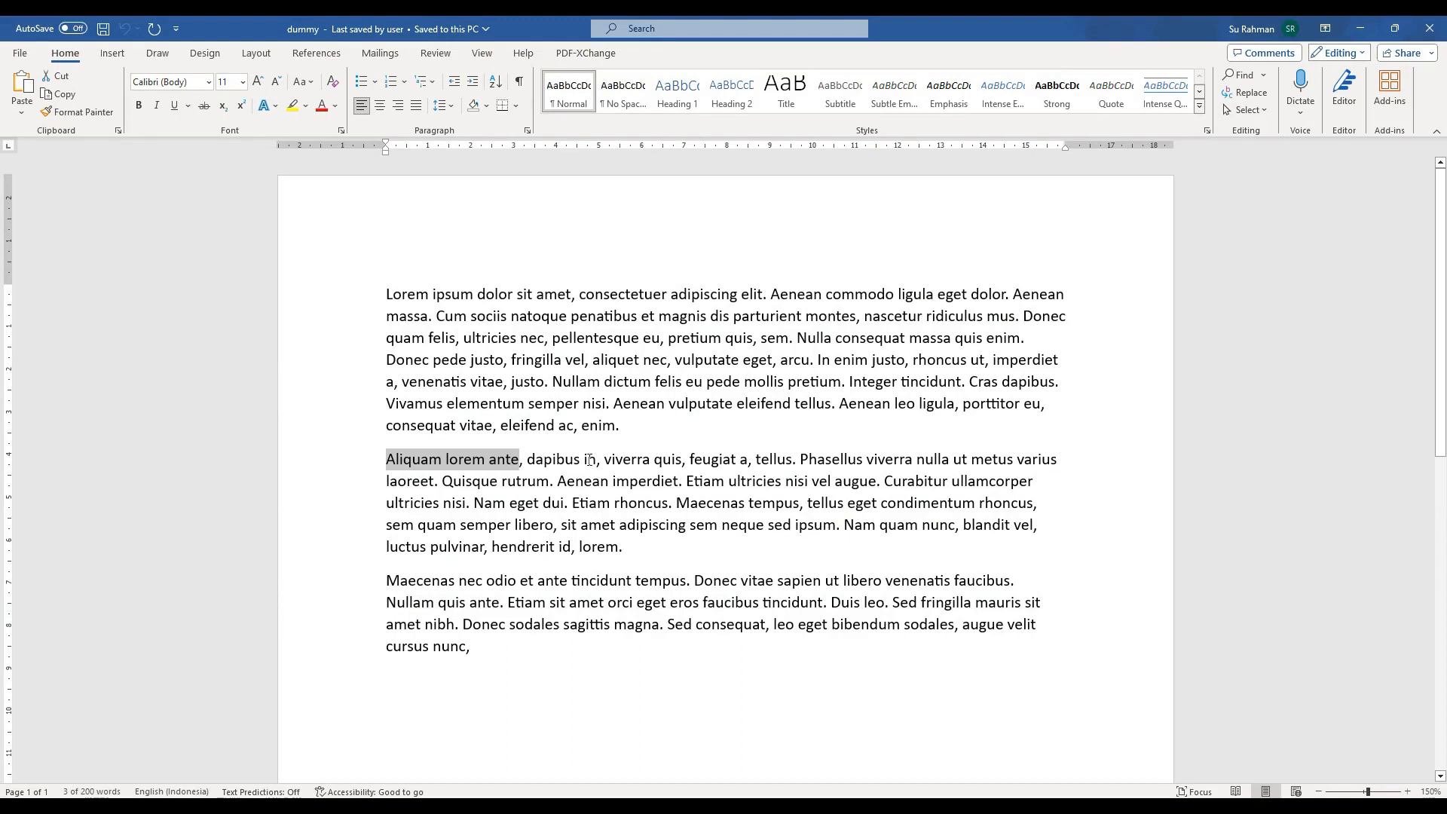
pyautogui.moveTo(820, 362); pyautogui.dragTo(545, 381)
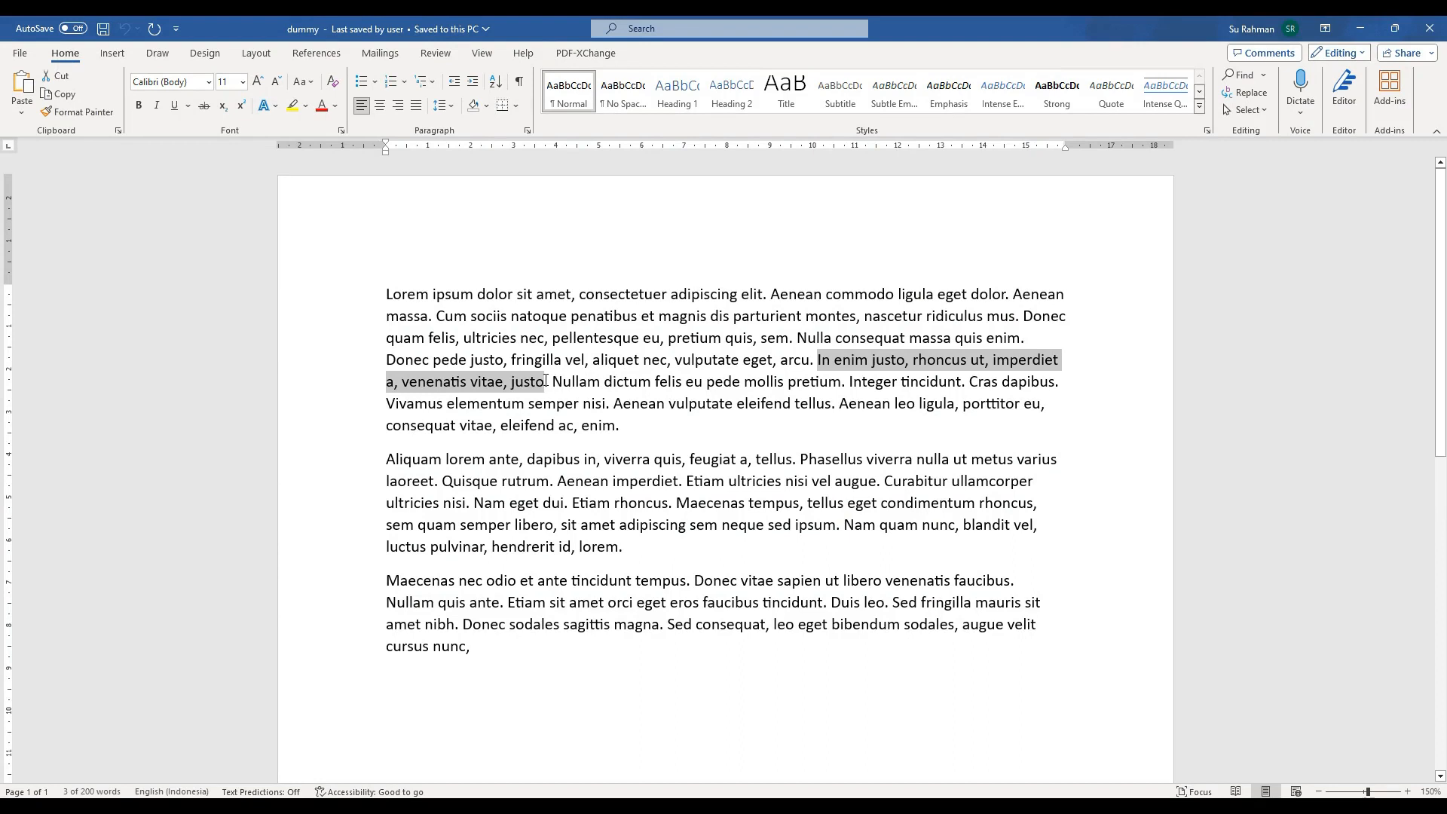
pyautogui.click(561, 386)
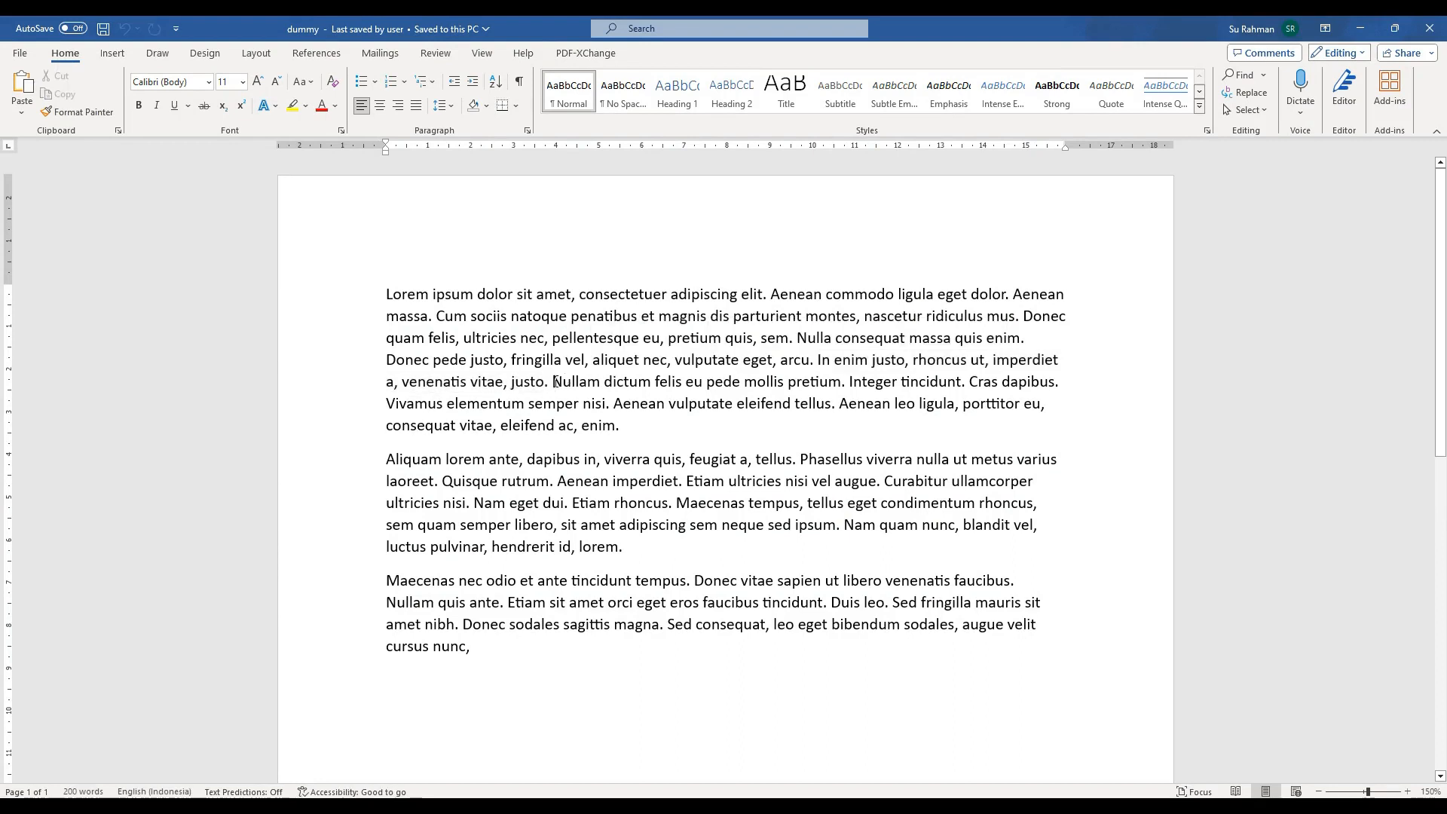
pyautogui.moveTo(561, 386); pyautogui.dragTo(590, 408)
pyautogui.rightClick(590, 409)
pyautogui.click(604, 484)
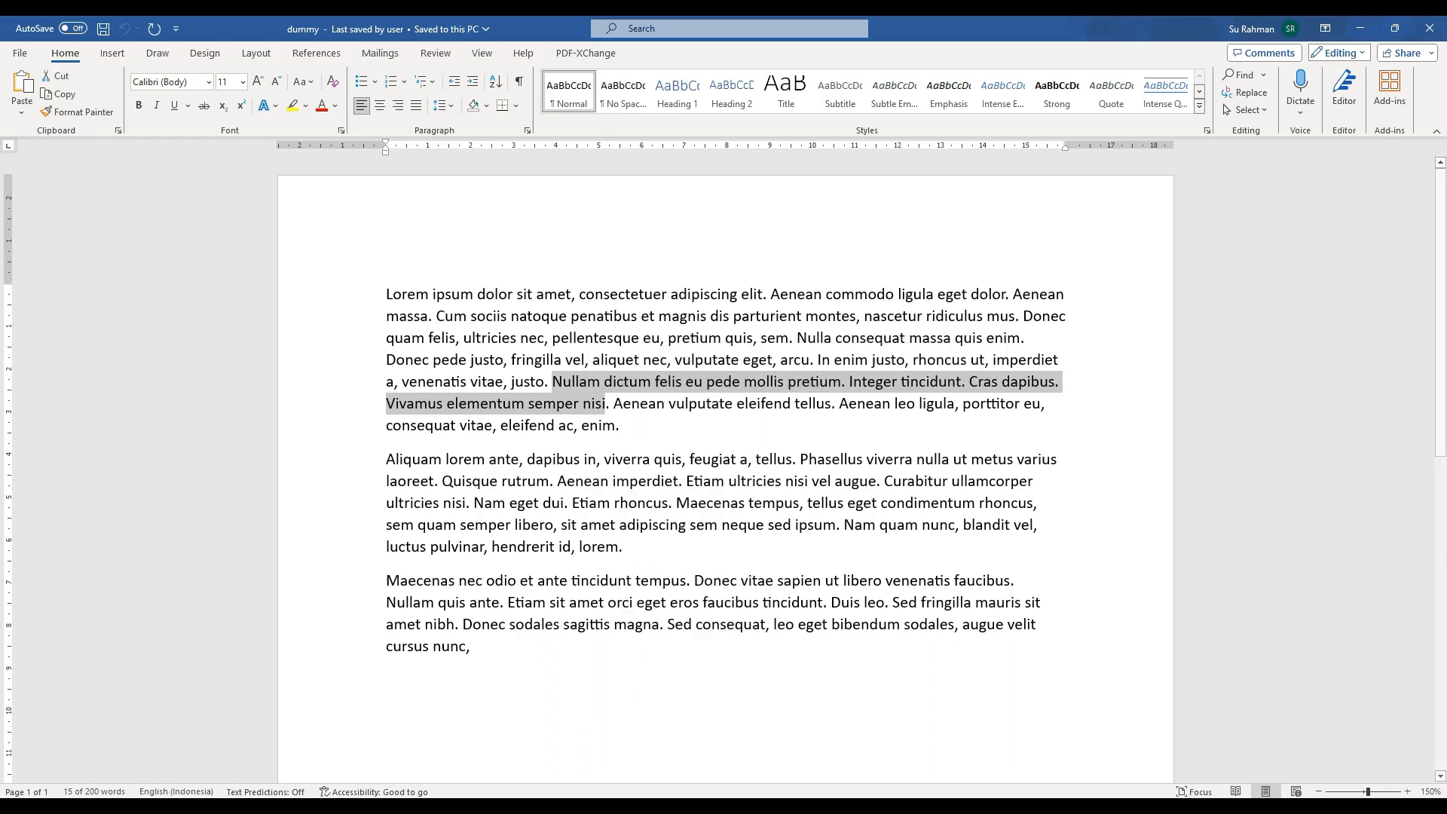
pyautogui.hotkey('alt', 'Tab')
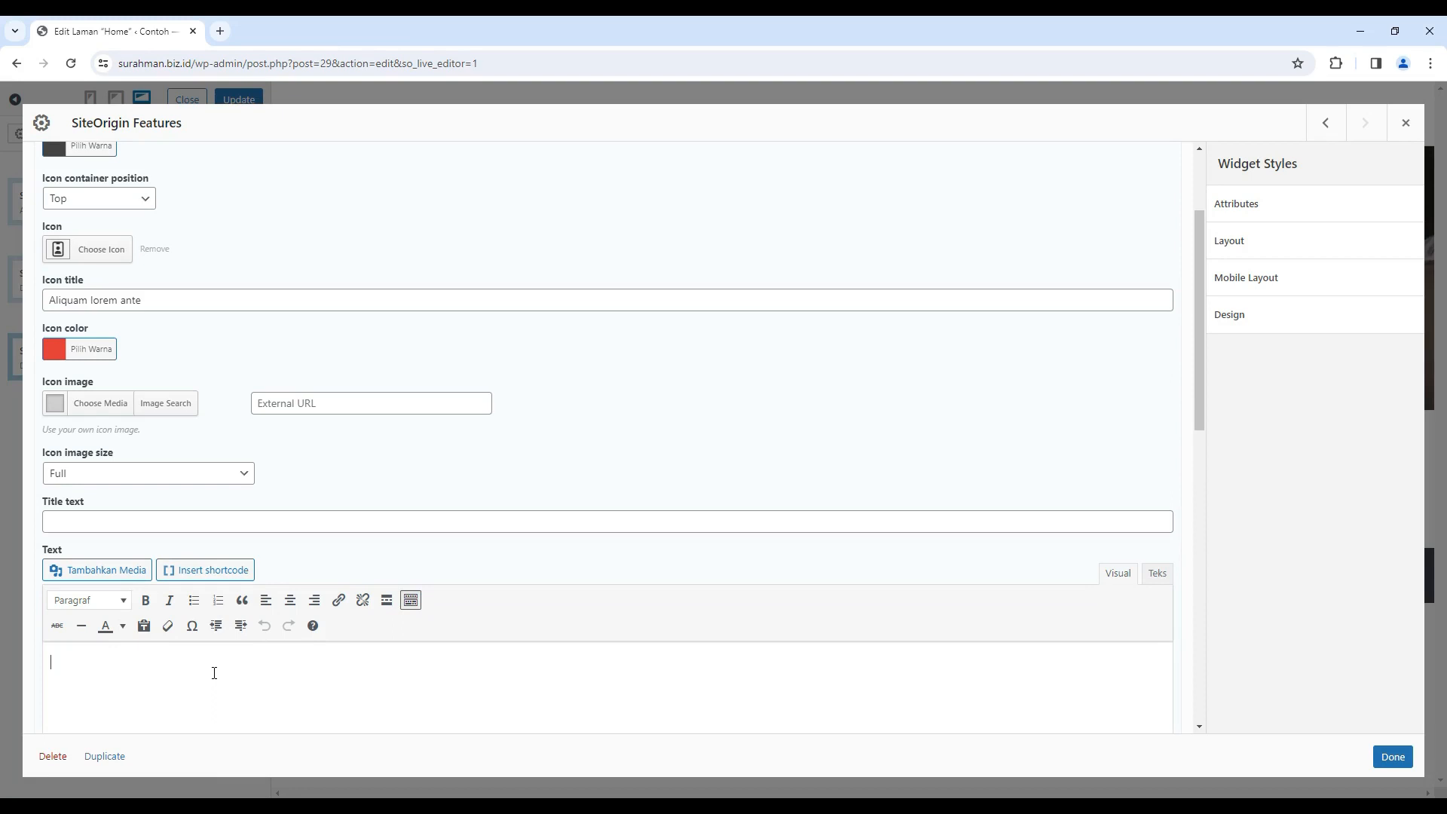
pyautogui.hotkey('ctrl', 'v')
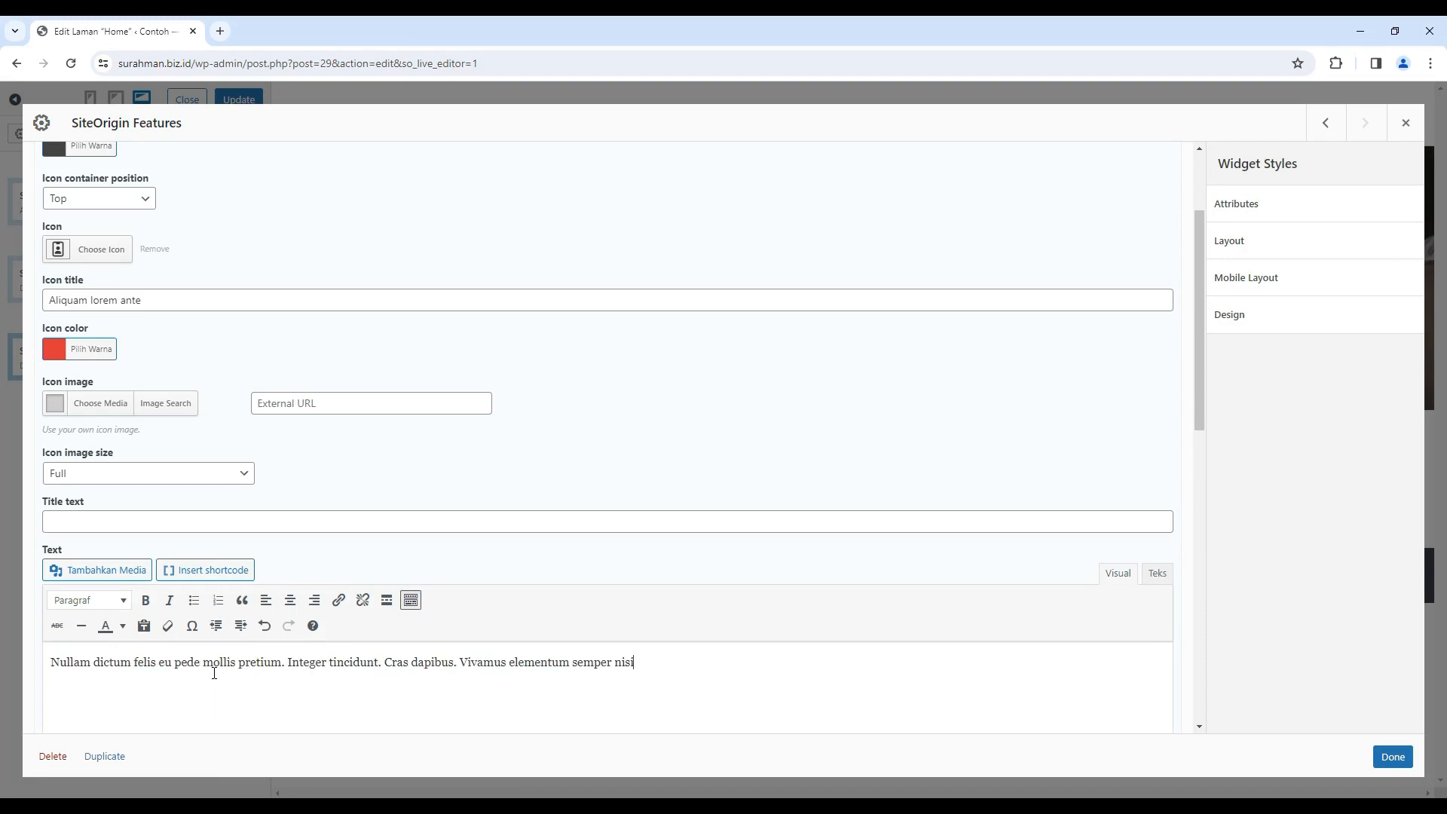
pyautogui.click(1392, 756)
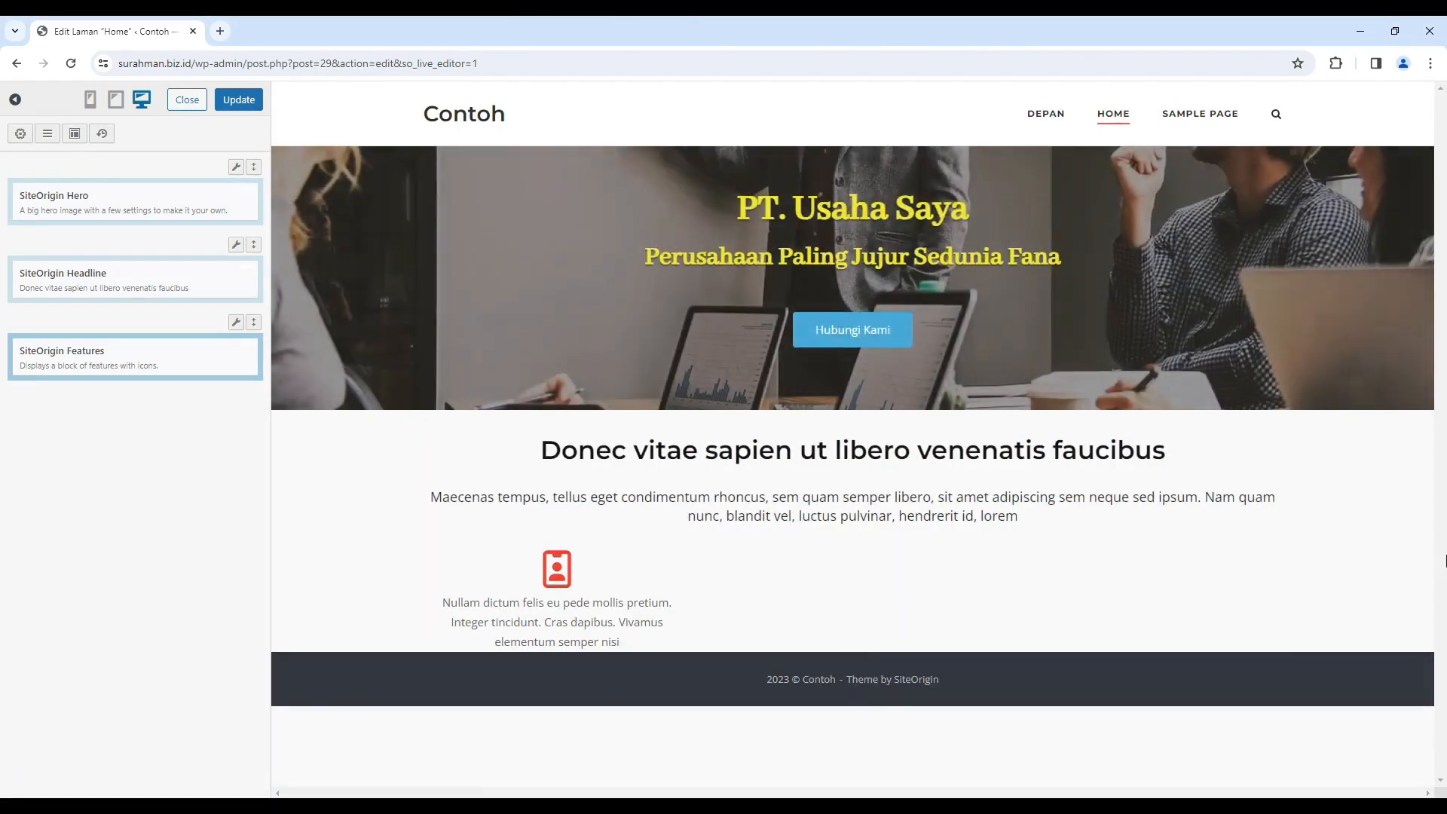
# - Duplicate the "Aliquam lorem ante" feature twice in the SiteOrigin Features widget and apply the changes
pyautogui.moveTo(235, 322)
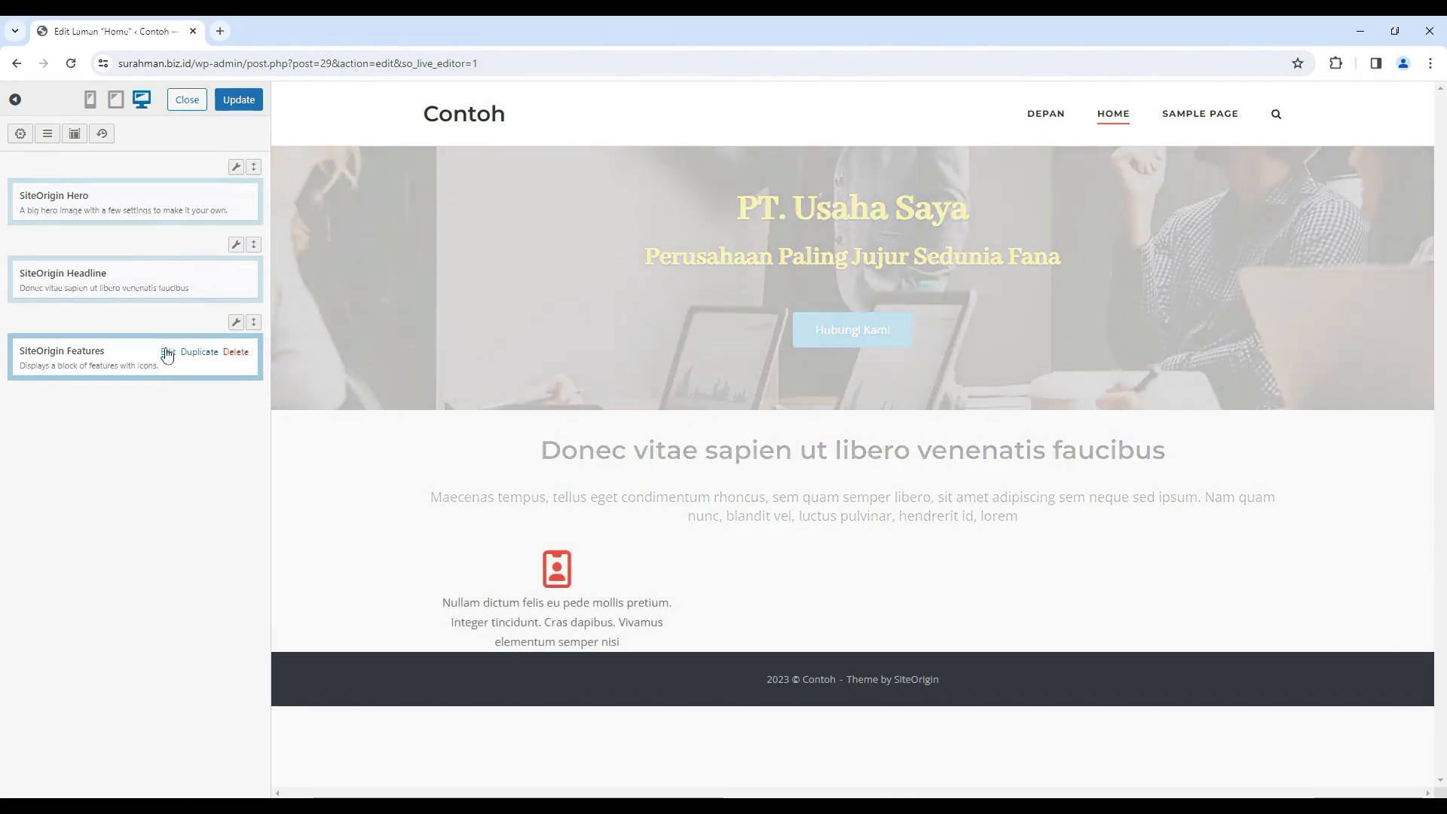
pyautogui.click(168, 354)
pyautogui.scroll(2, 855, 418)
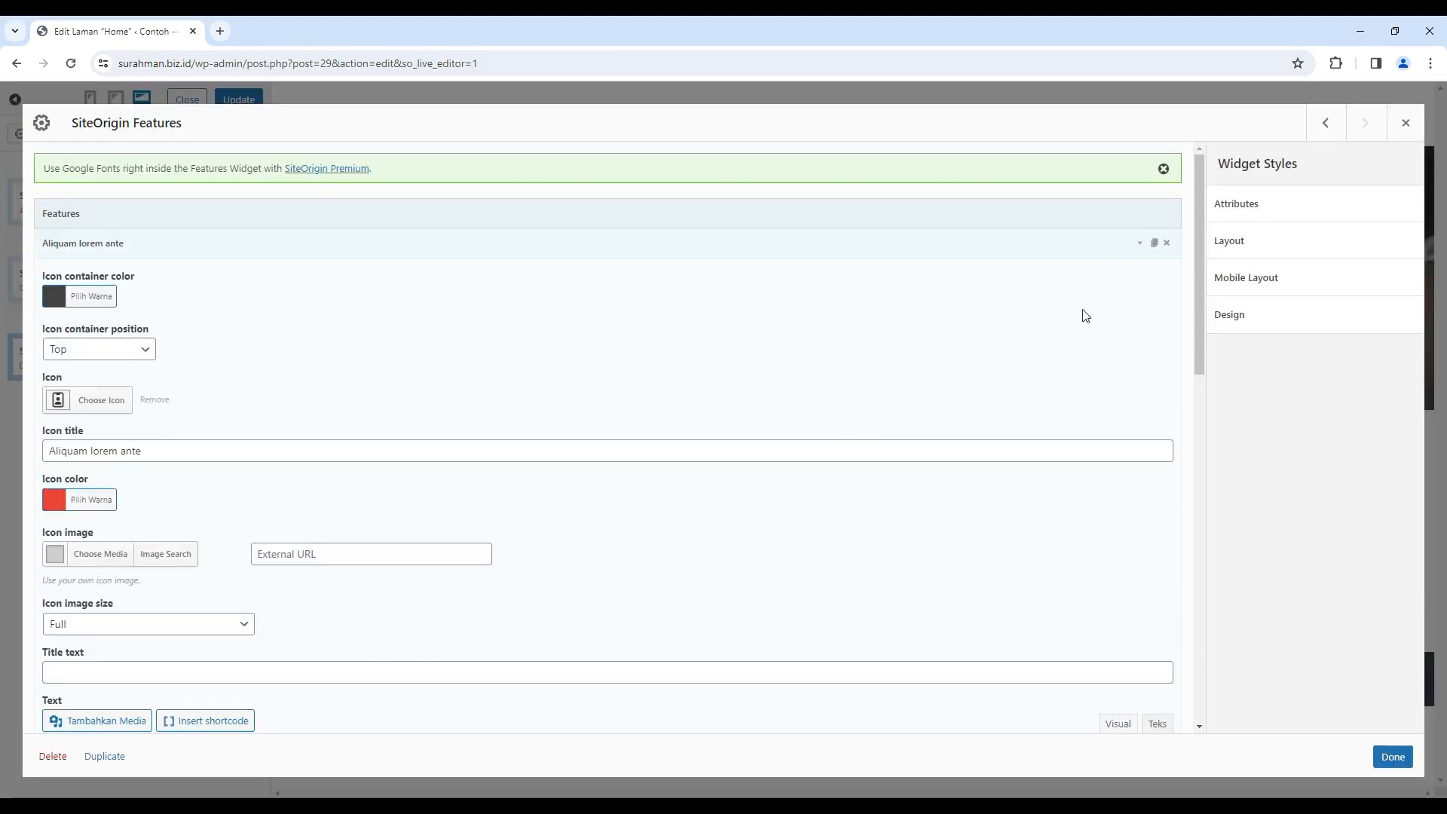
pyautogui.click(1138, 254)
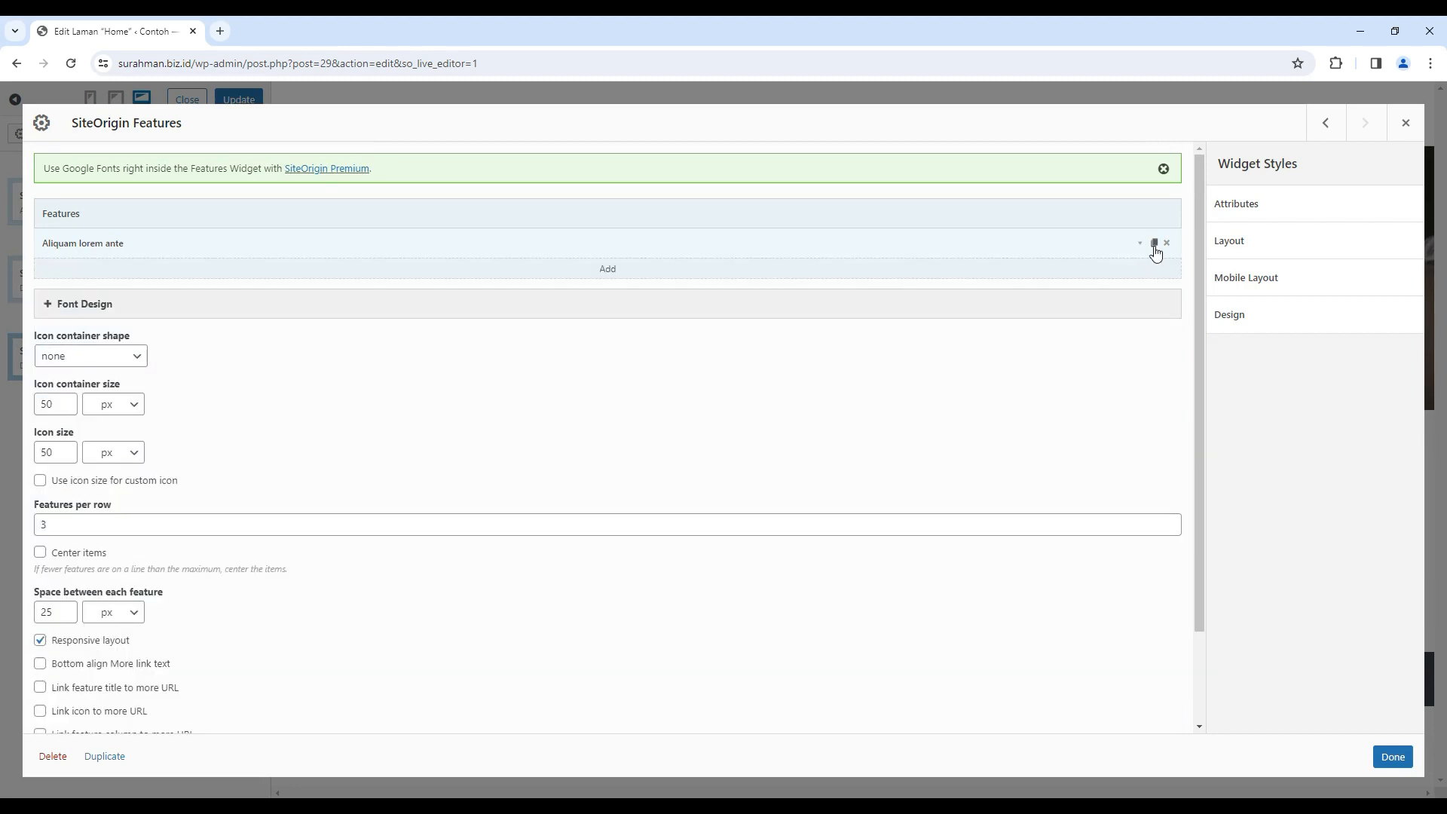
pyautogui.click(1154, 244)
pyautogui.click(1154, 243)
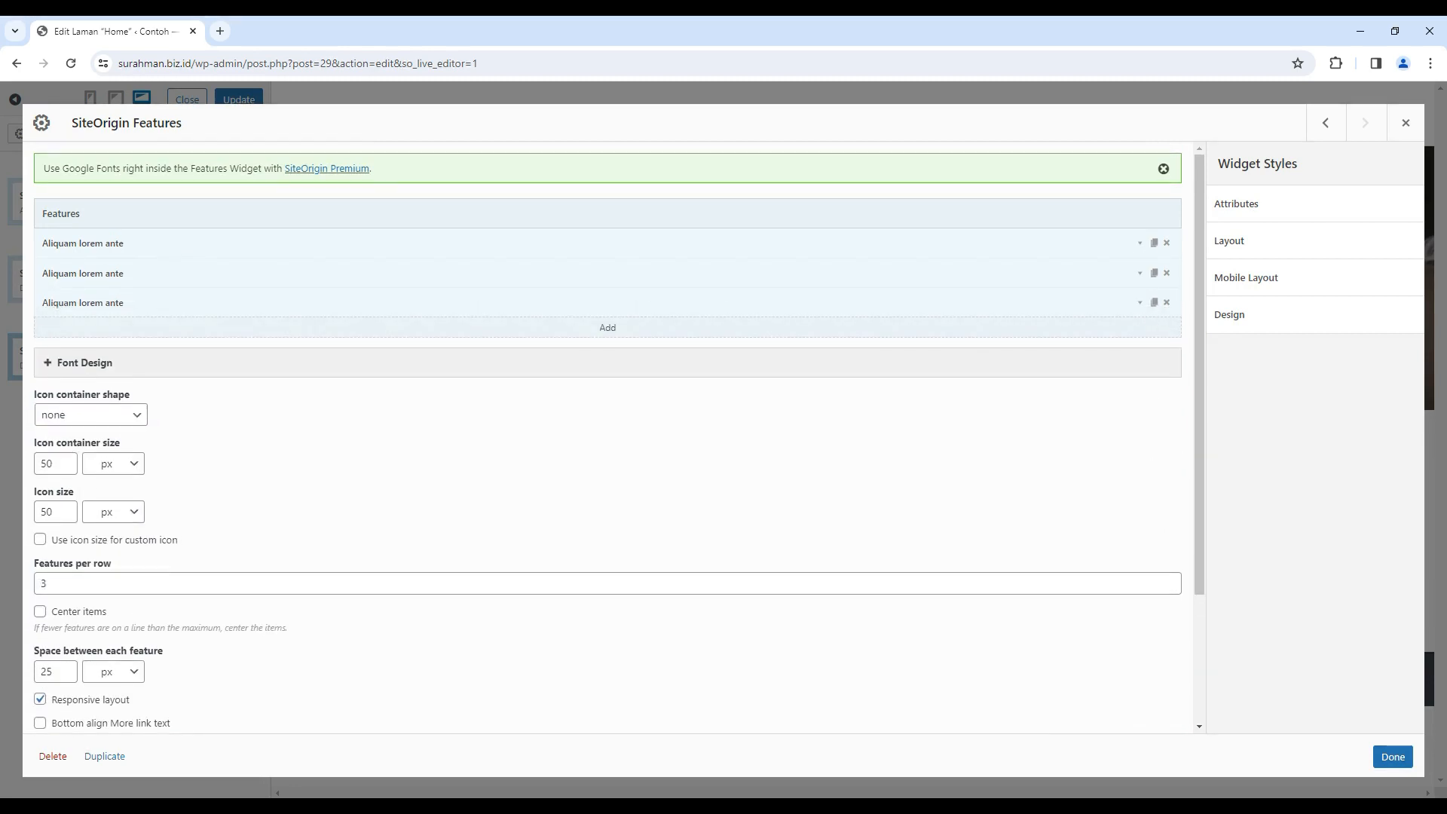
pyautogui.click(1393, 757)
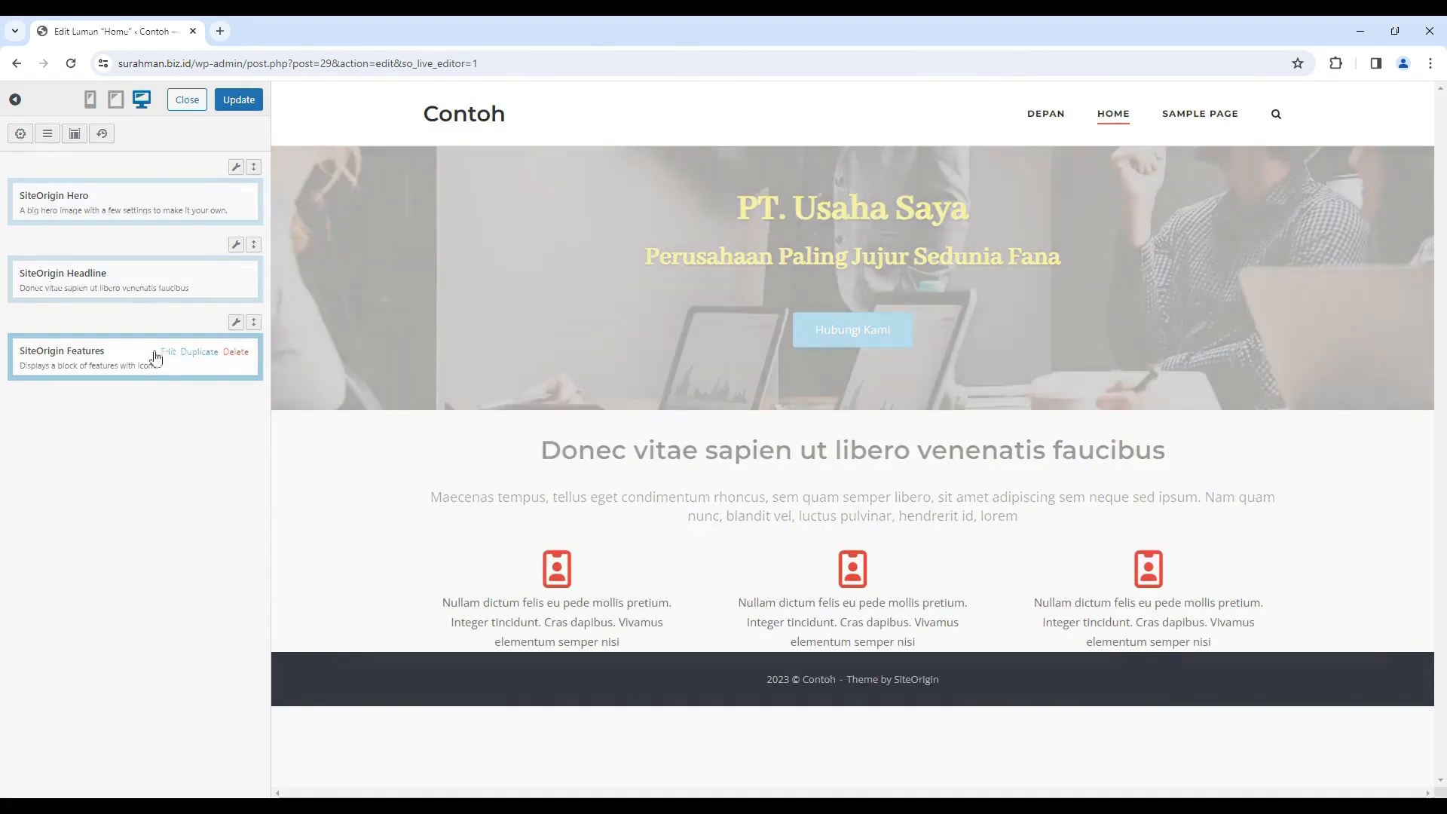
# - Change the icon of the second feature in the SiteOrigin Features widget to the Font Awesome sun icon
pyautogui.click(163, 354)
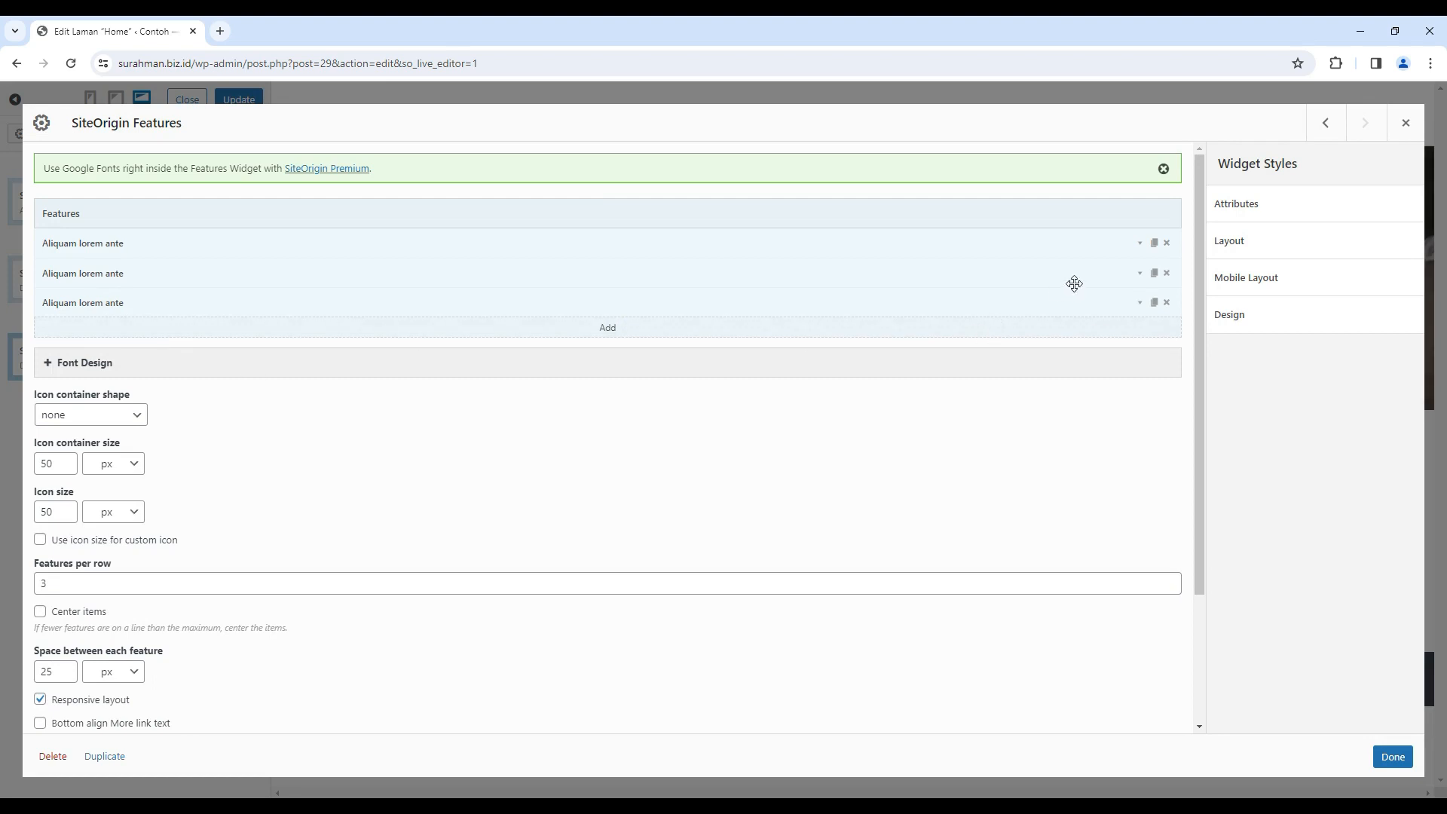
pyautogui.click(1141, 279)
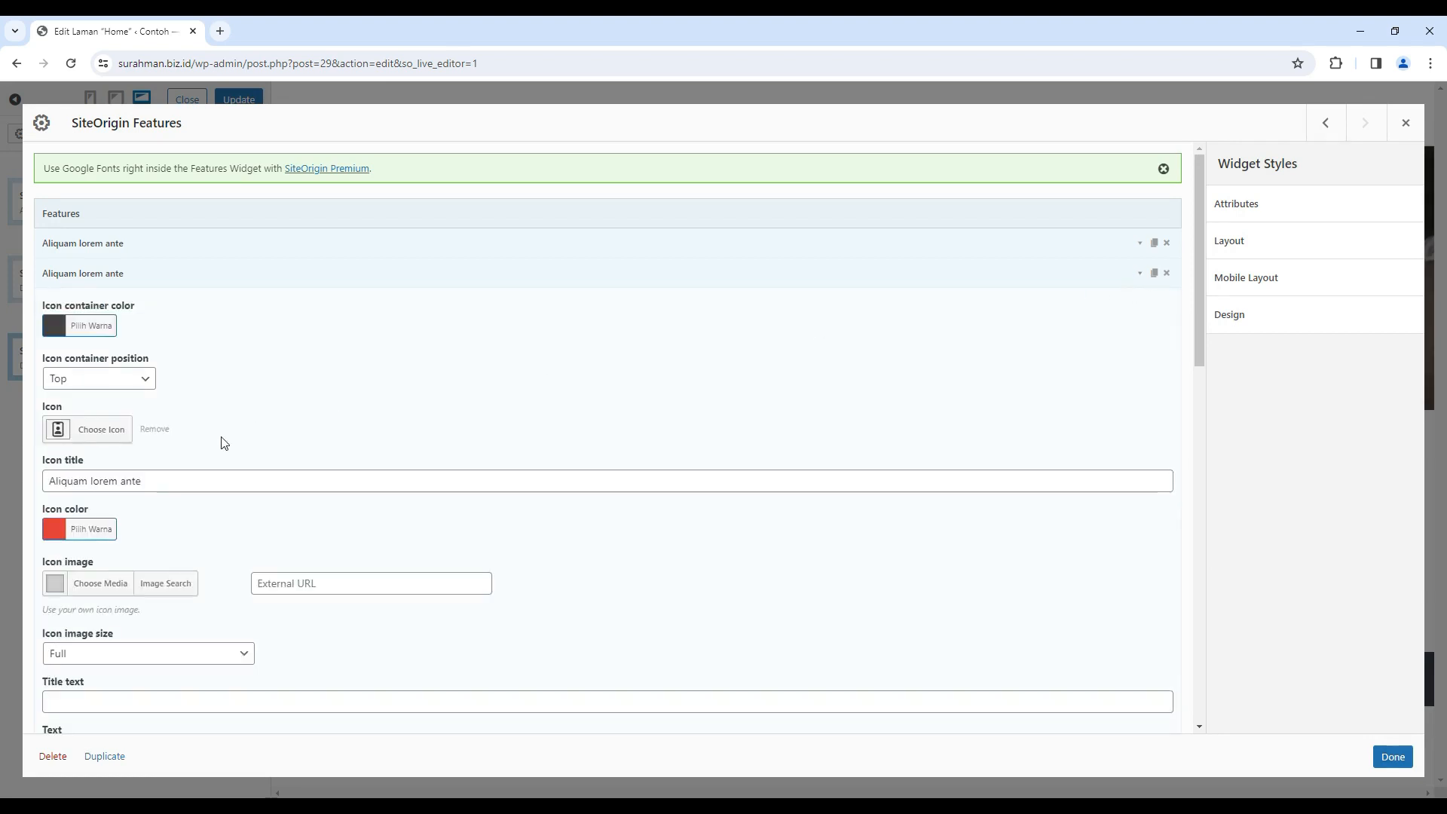
pyautogui.click(113, 429)
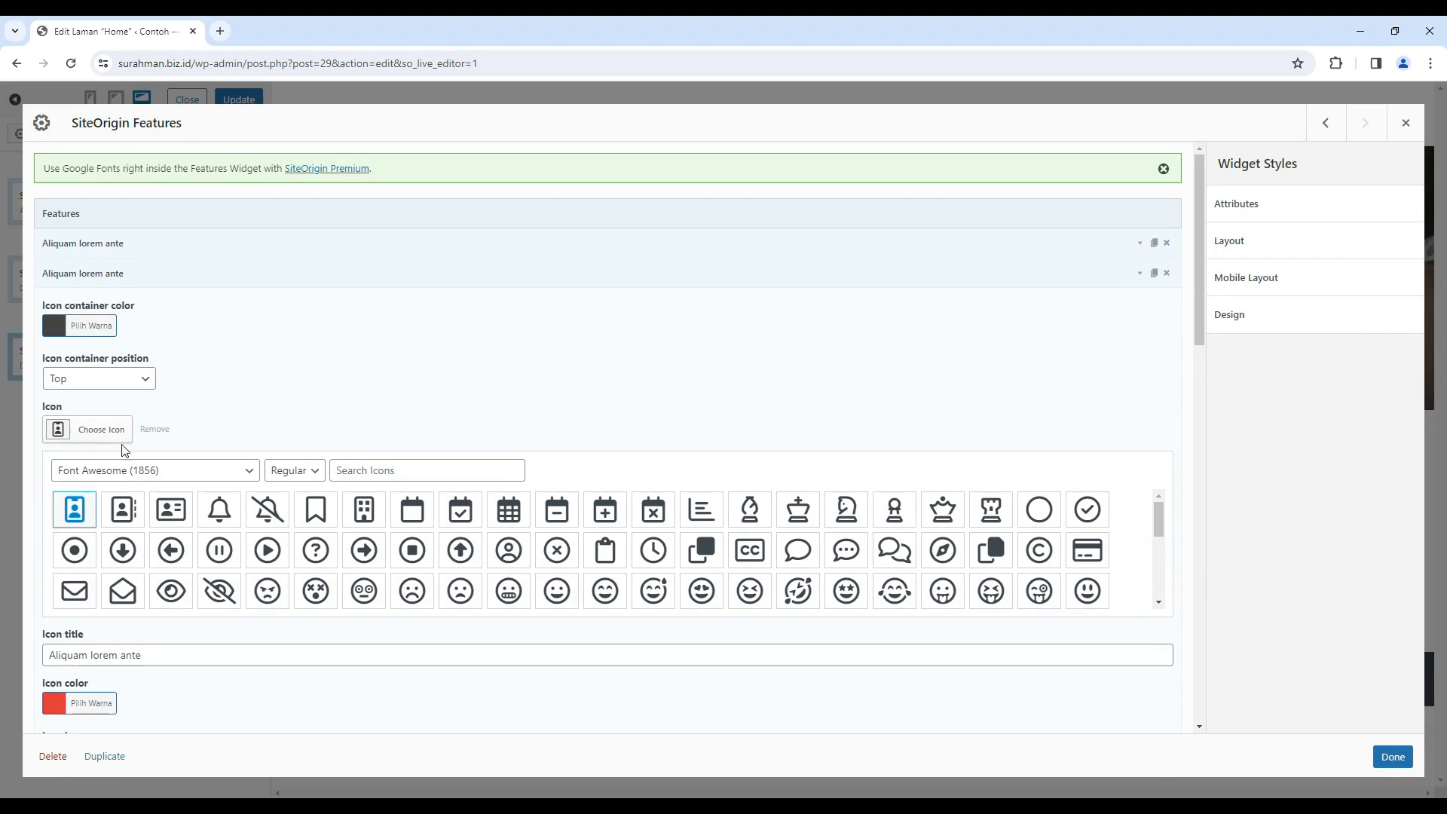
pyautogui.scroll(-10, 207, 520)
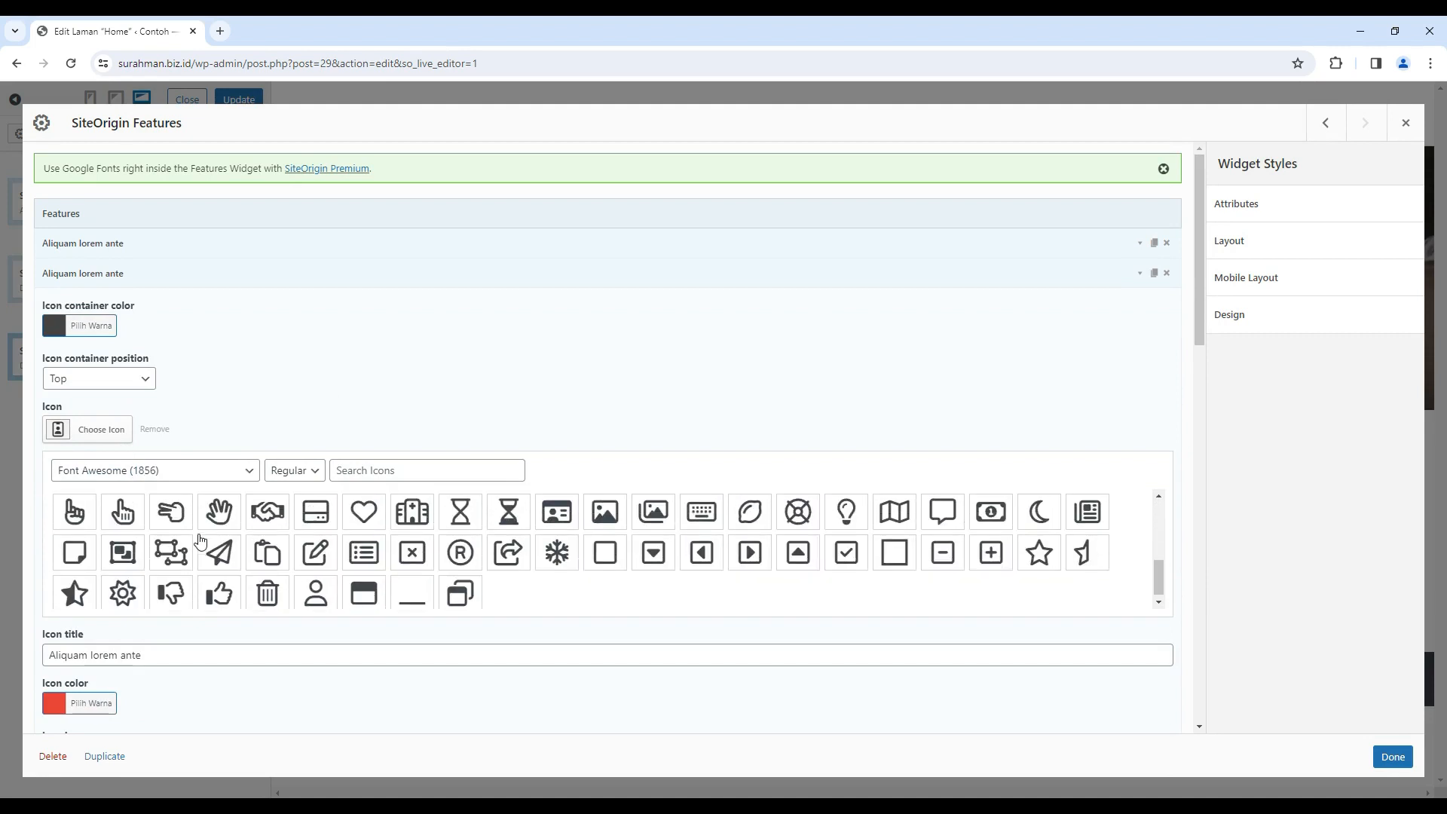
pyautogui.scroll(-1, 200, 541)
pyautogui.click(128, 520)
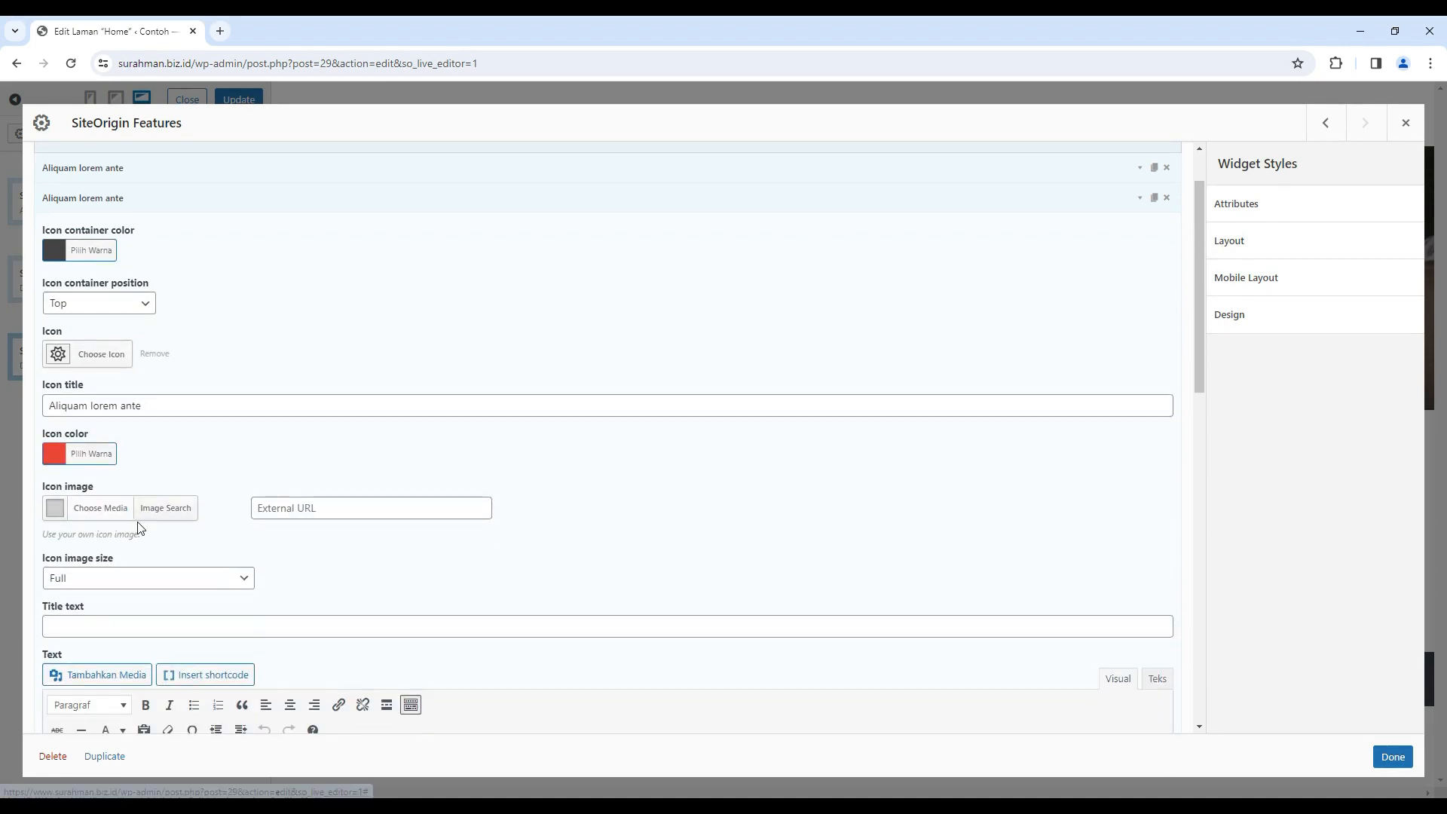
# - Replace the second feature's icon title with "Maecenas tempus" copied from the Word document, and apply the widget changes
pyautogui.click(344, 804)
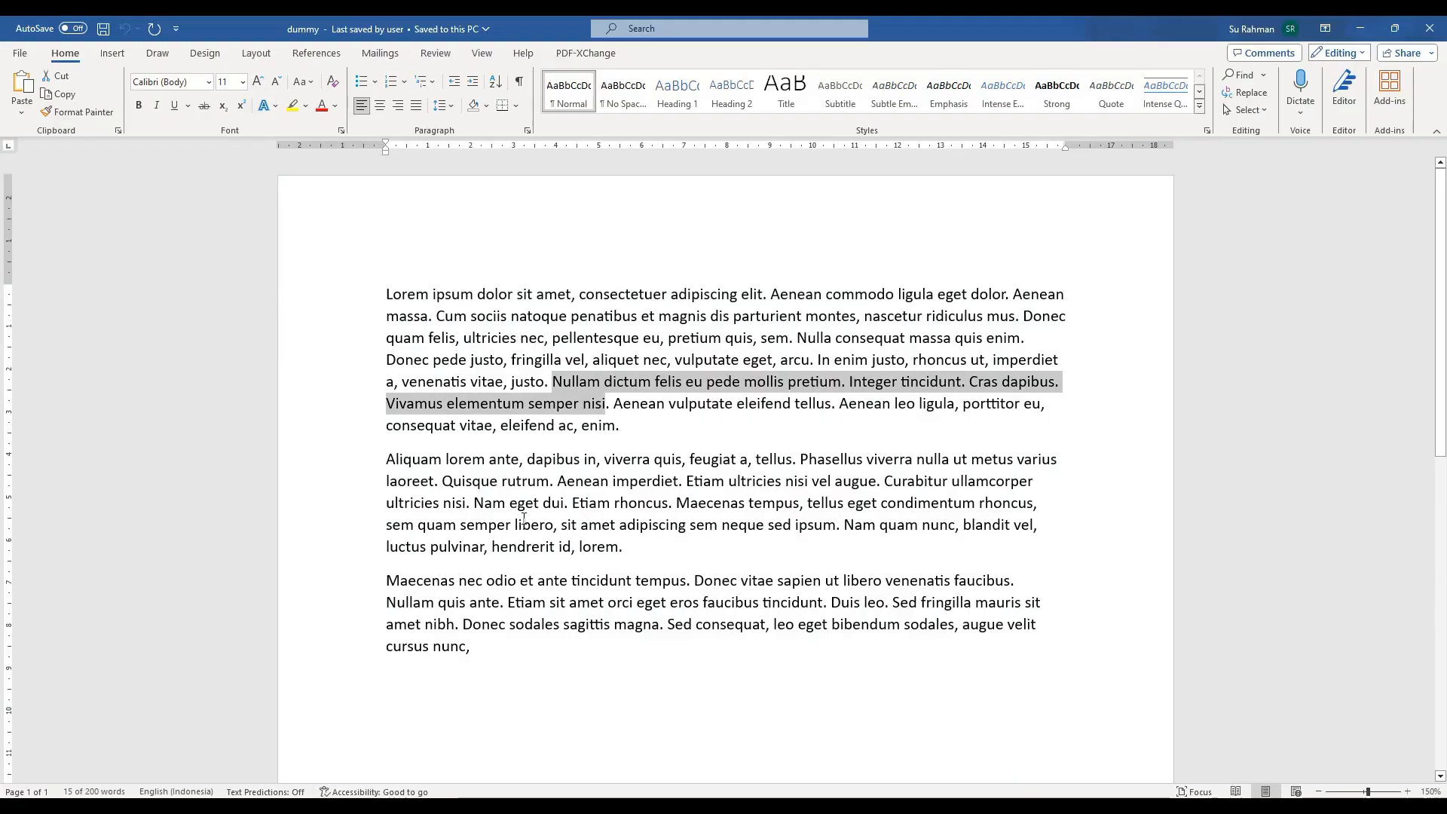
pyautogui.moveTo(677, 503); pyautogui.dragTo(792, 504)
pyautogui.rightClick(792, 504)
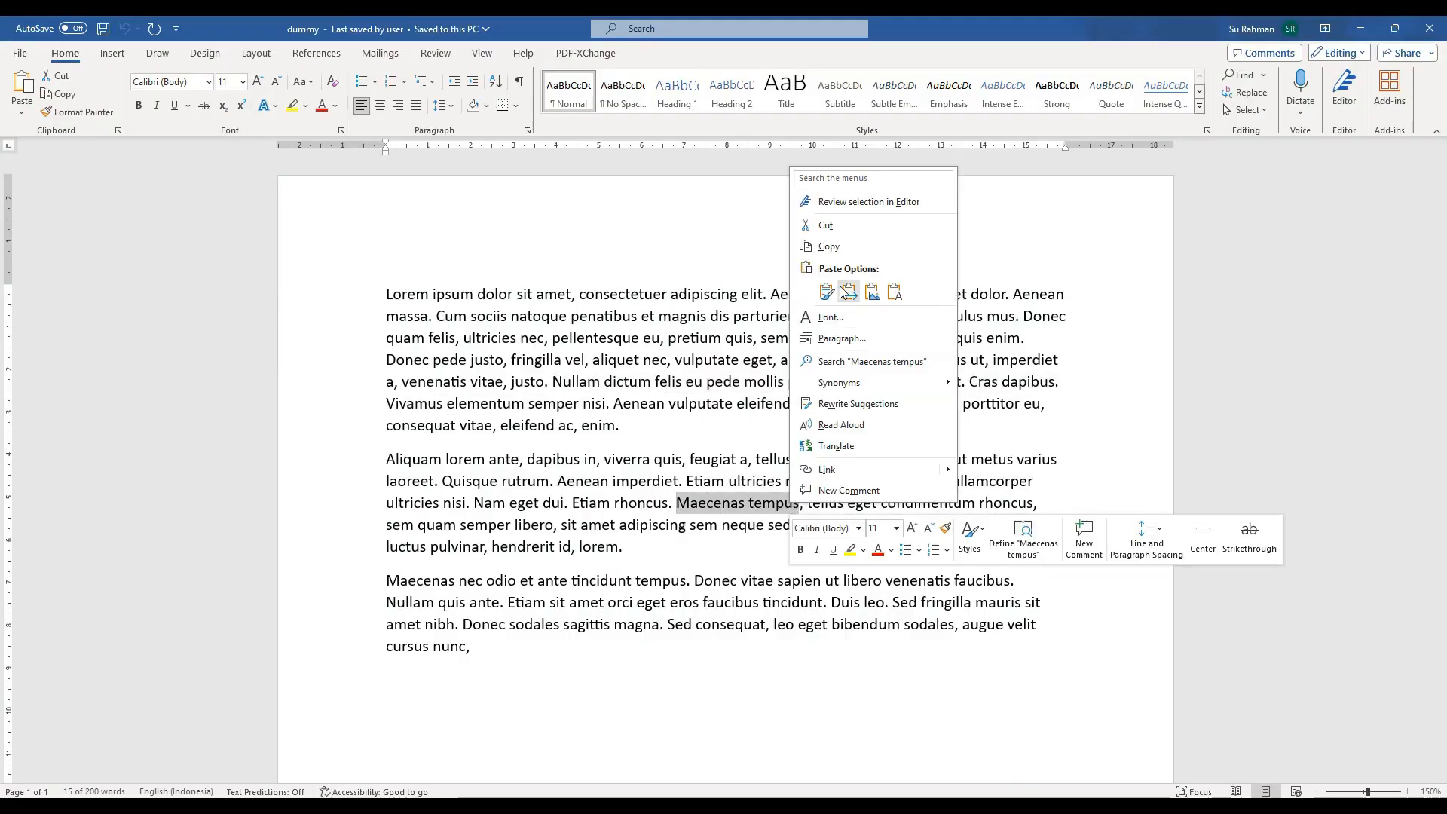
pyautogui.click(829, 246)
pyautogui.hotkey('alt', 'Tab')
pyautogui.click(158, 407)
pyautogui.hotkey('ctrl', 'a')
pyautogui.hotkey('ctrl', 'v')
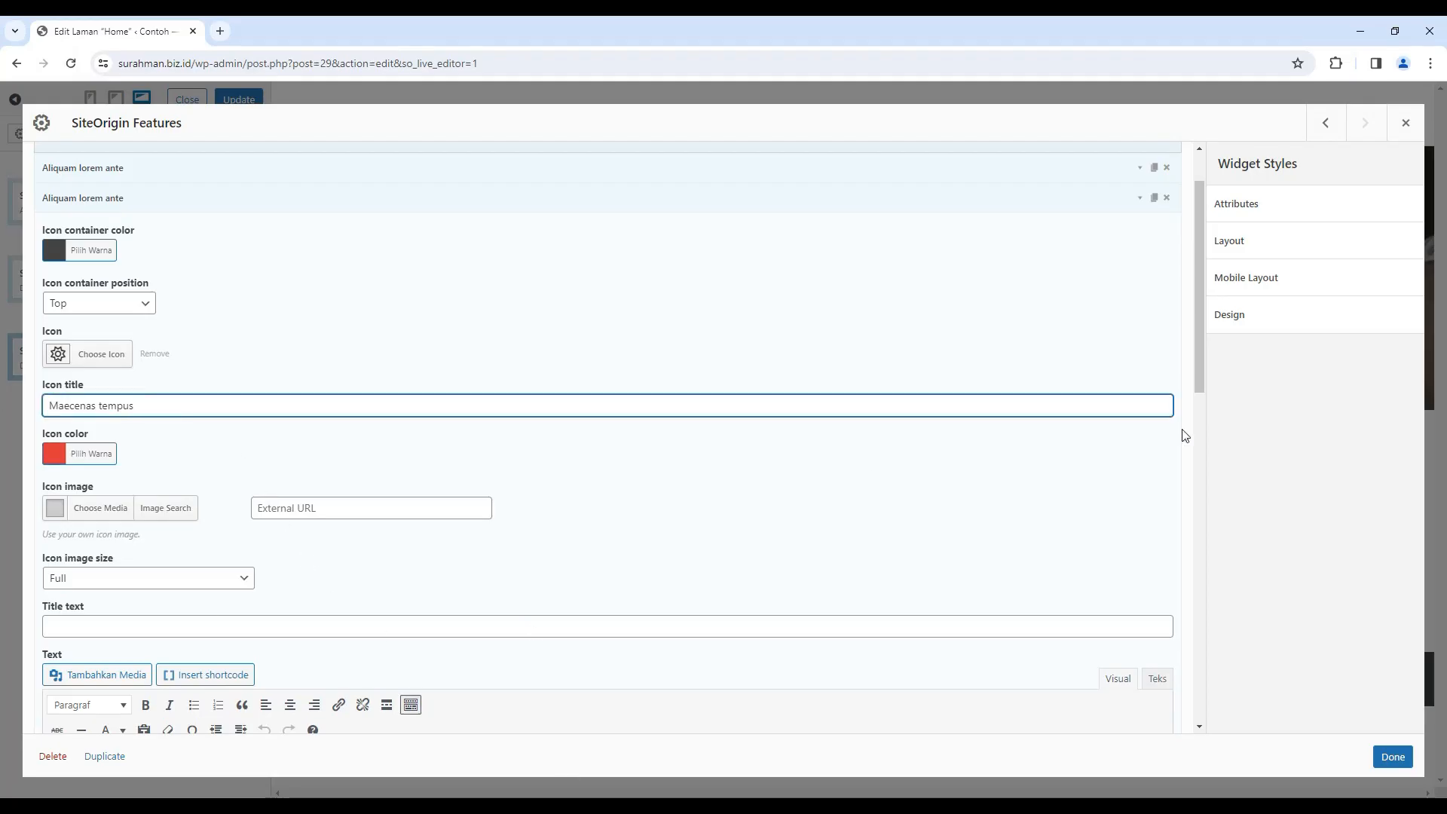
pyautogui.click(1392, 757)
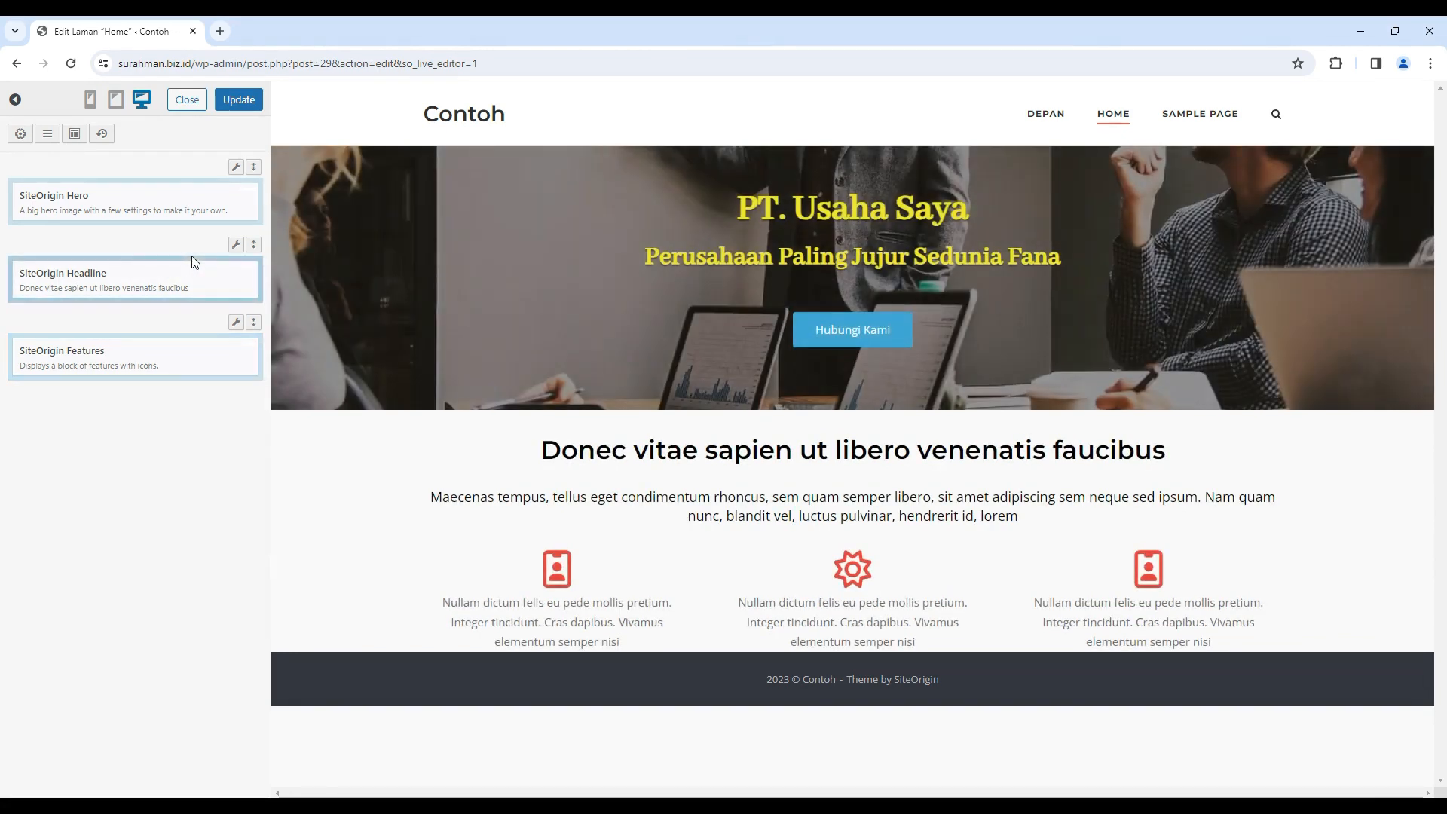
# - Set the SiteOrigin Headline row to 3 columns and move the Headline widget into the middle column
pyautogui.moveTo(236, 244)
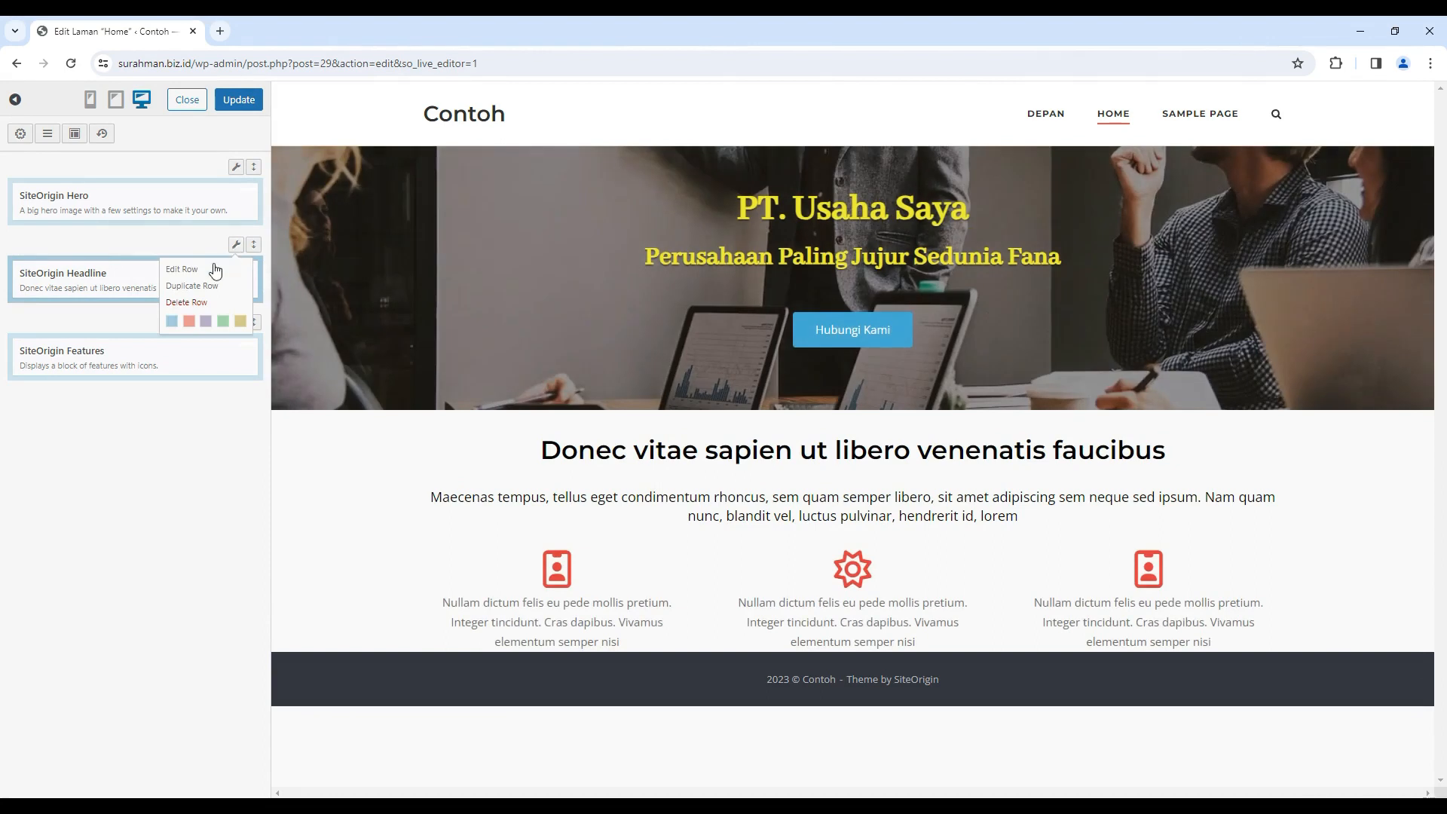
pyautogui.click(214, 269)
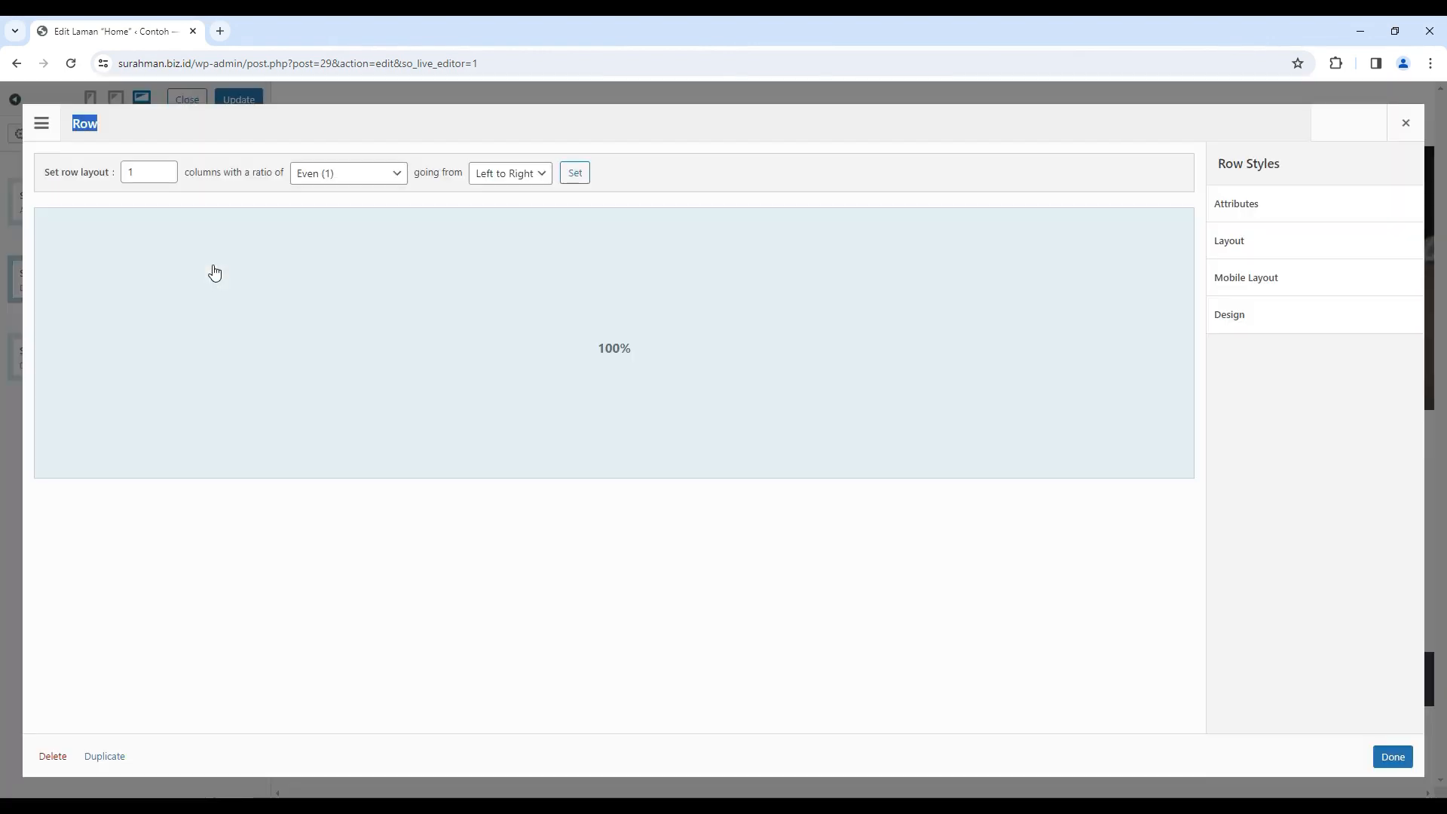
pyautogui.click(166, 168)
pyautogui.click(166, 168)
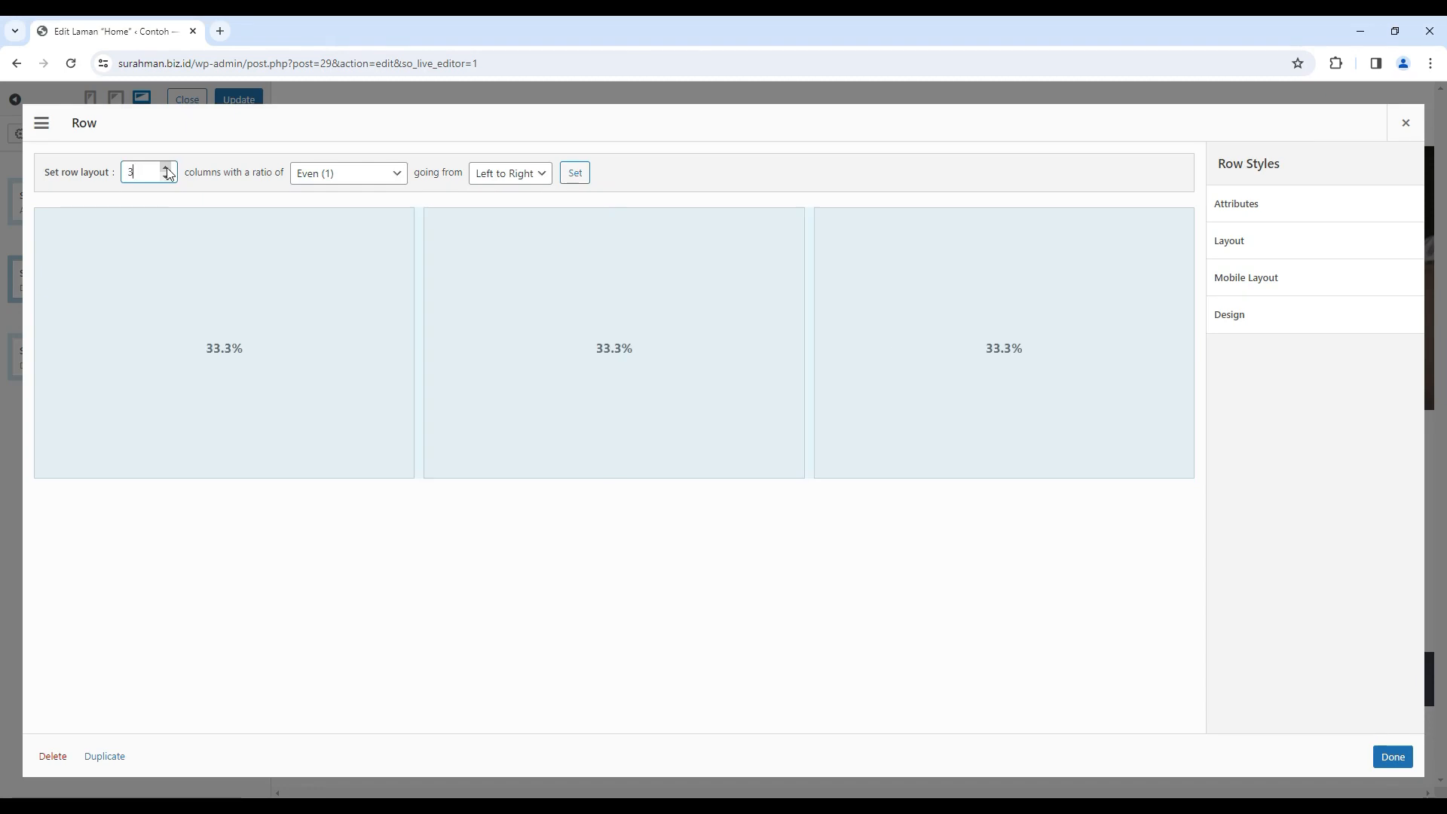
pyautogui.click(1393, 758)
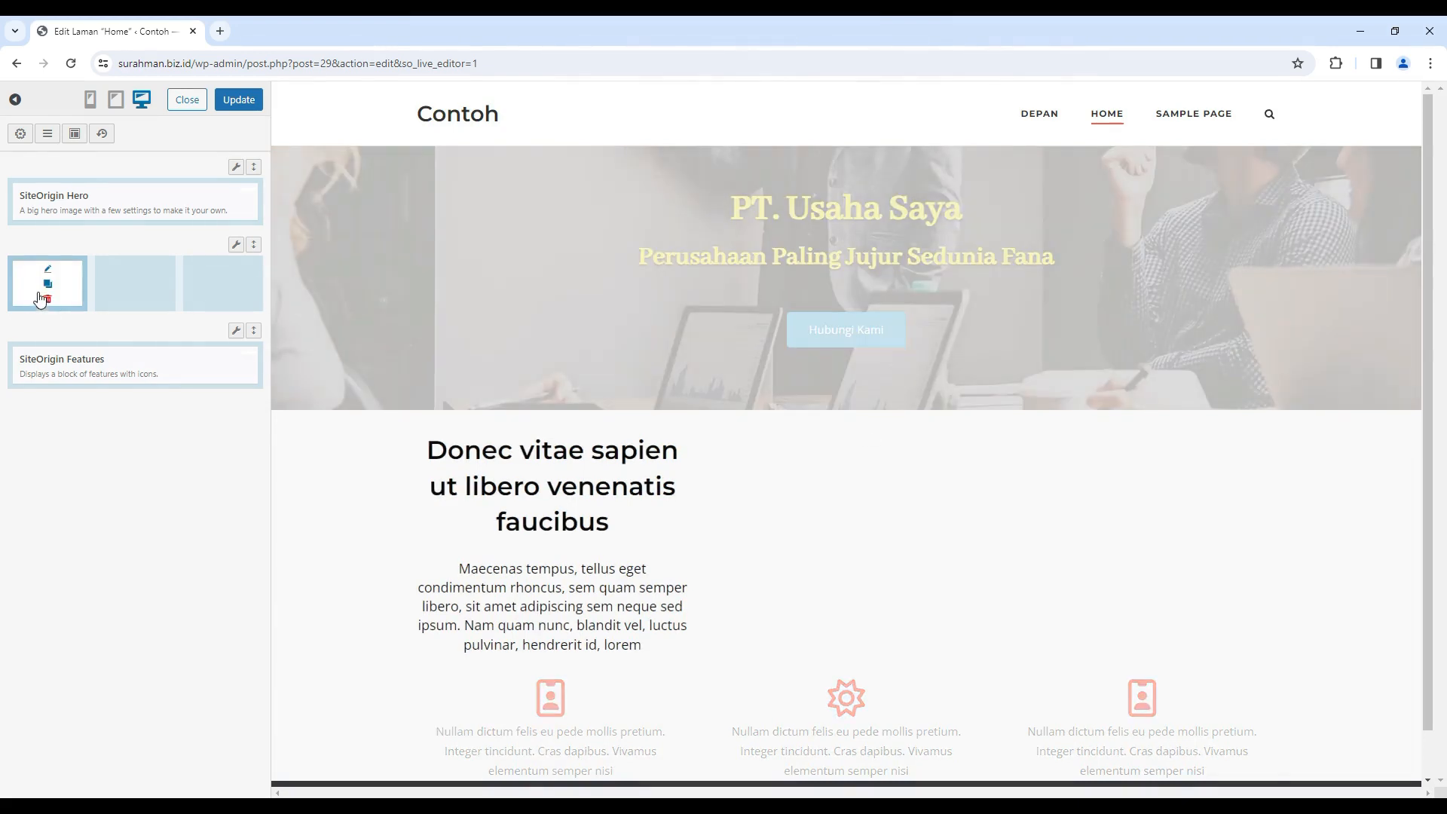
pyautogui.moveTo(45, 279); pyautogui.dragTo(120, 293)
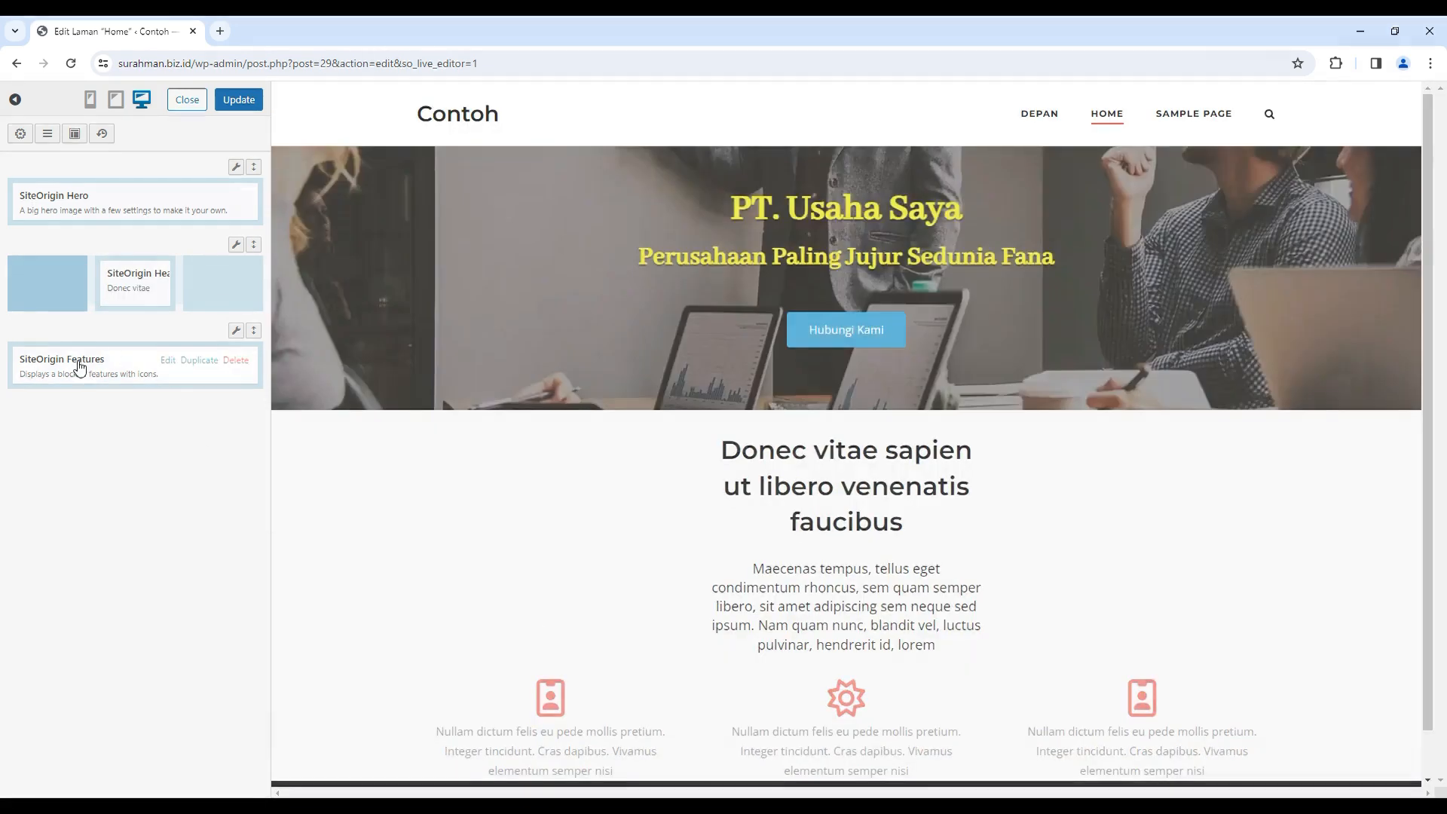
# - Resize the Headline row's columns to 10%, 80% and 10%, and apply the row layout
pyautogui.moveTo(238, 242)
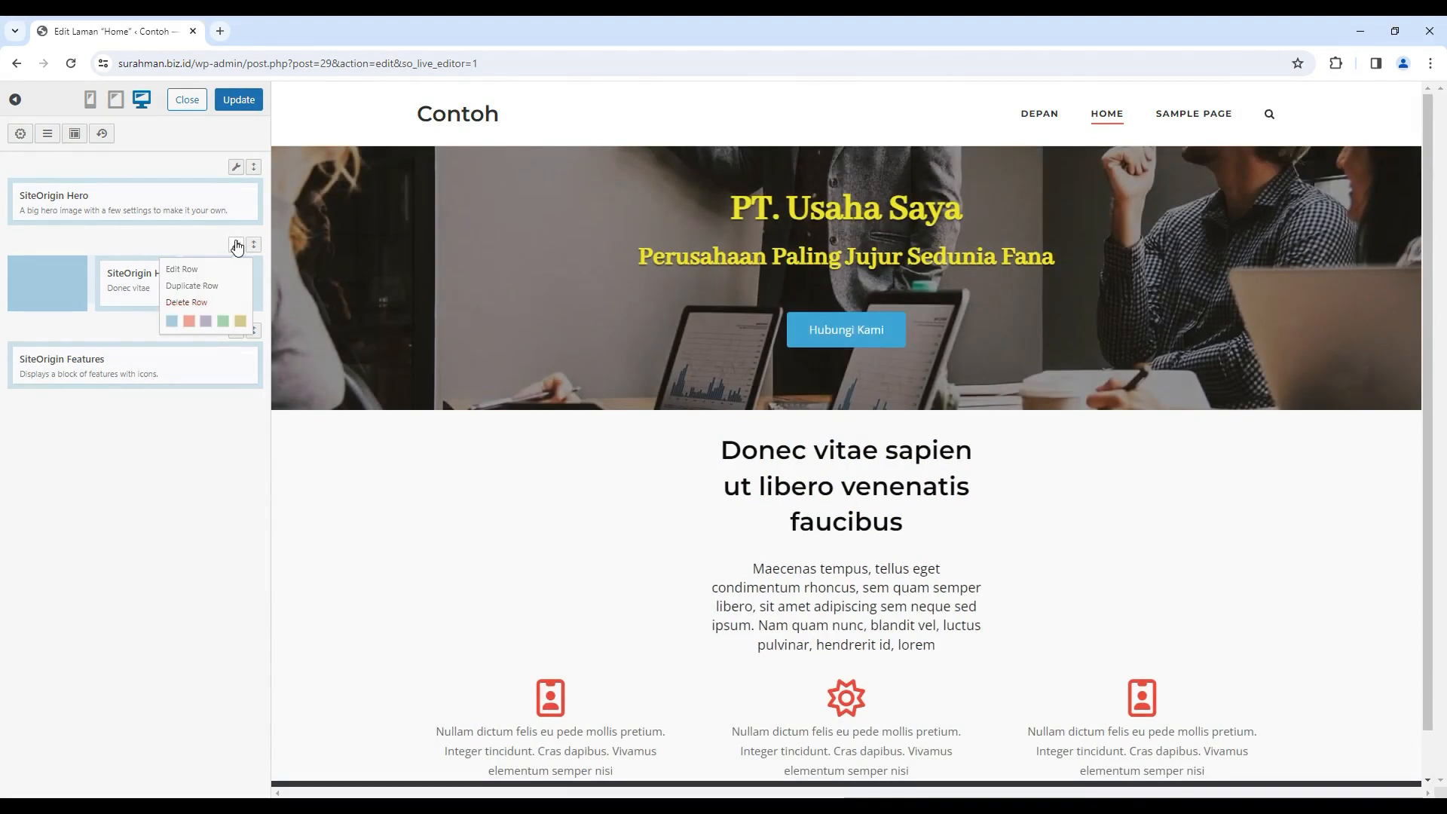
pyautogui.click(202, 270)
pyautogui.moveTo(416, 402); pyautogui.dragTo(142, 388)
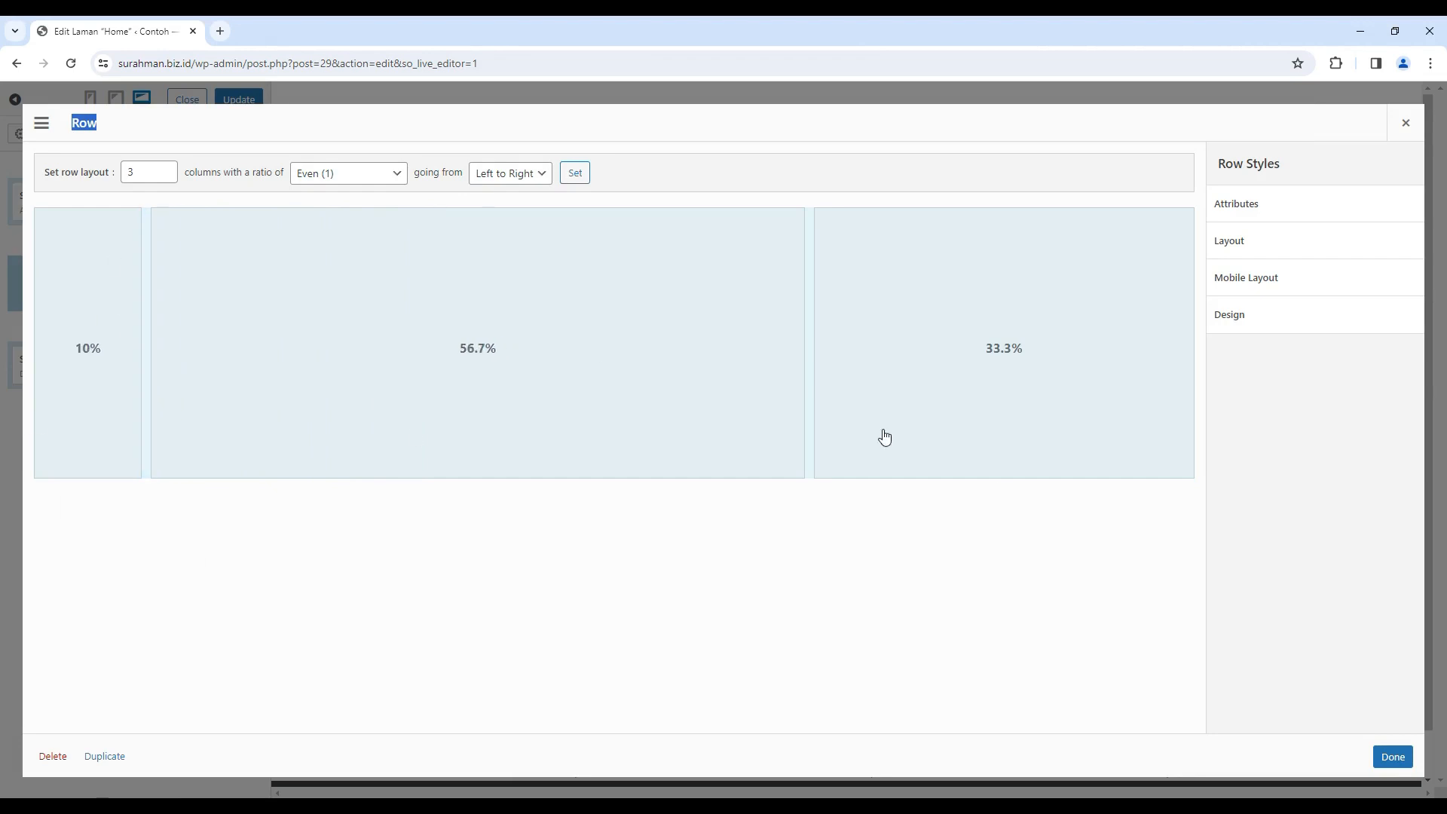
pyautogui.moveTo(811, 407); pyautogui.dragTo(1087, 463)
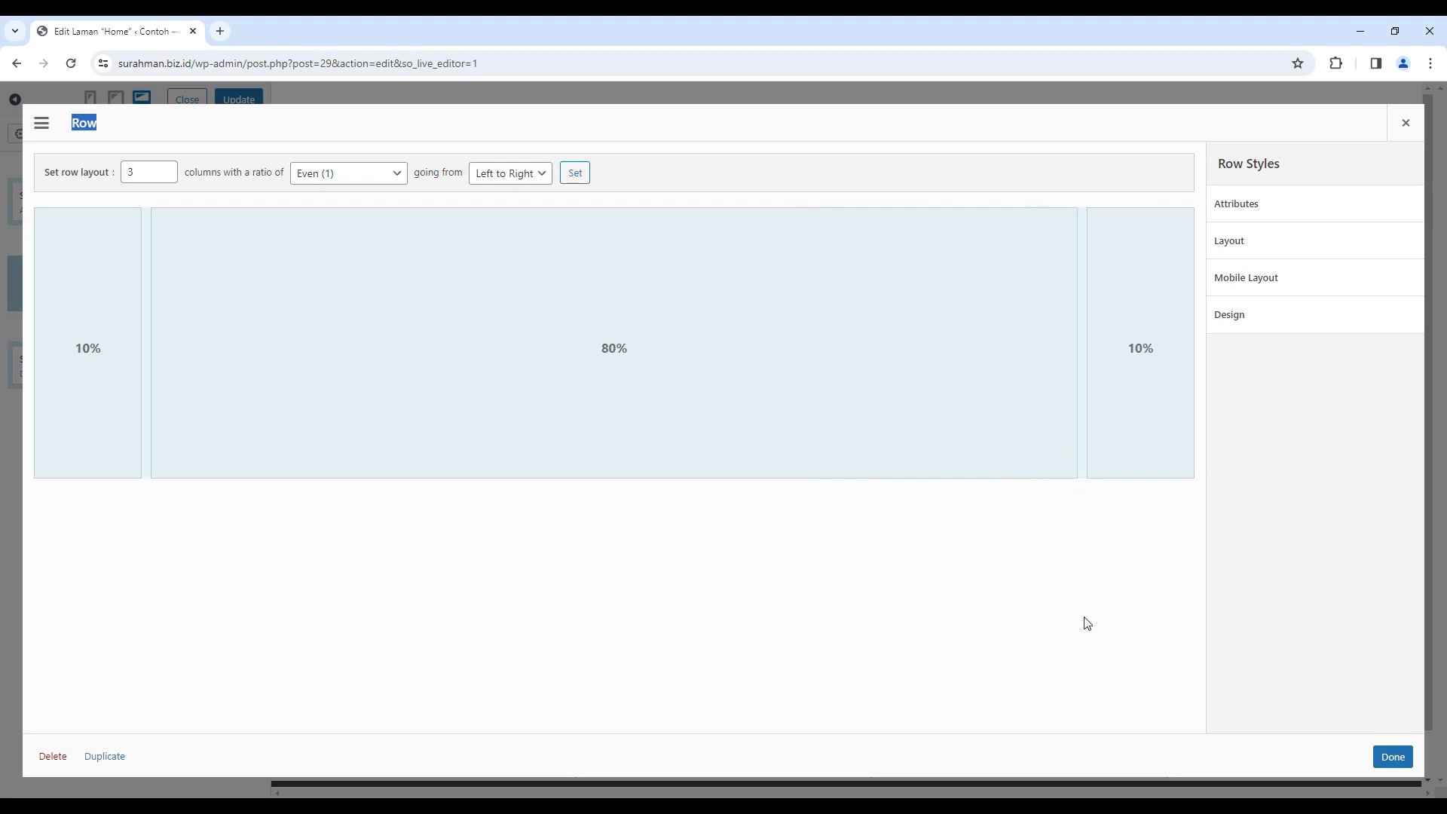
pyautogui.click(1387, 758)
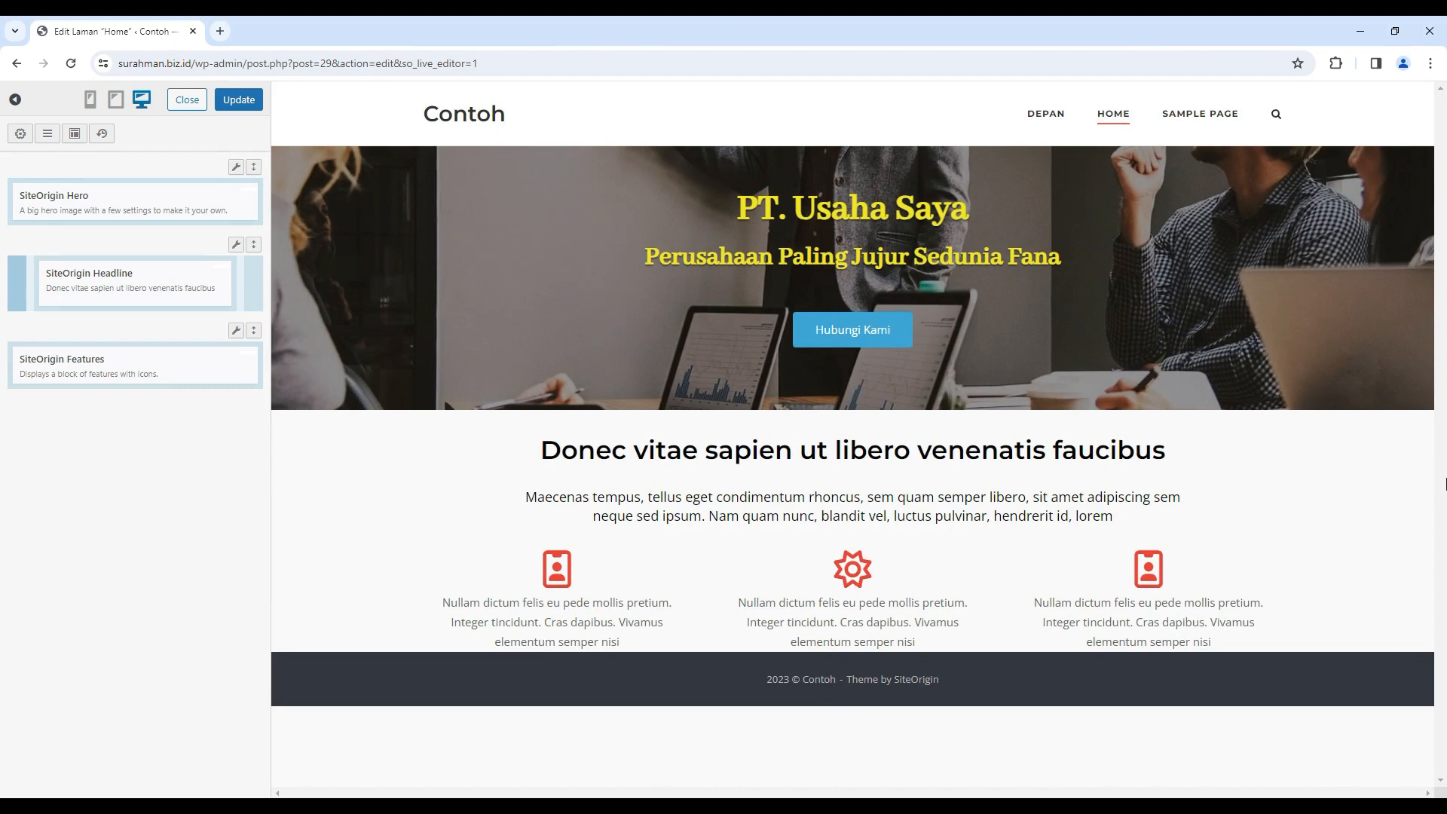
# - Update the Home page with the layout changes and open its published view
pyautogui.click(230, 99)
pyautogui.click(226, 97)
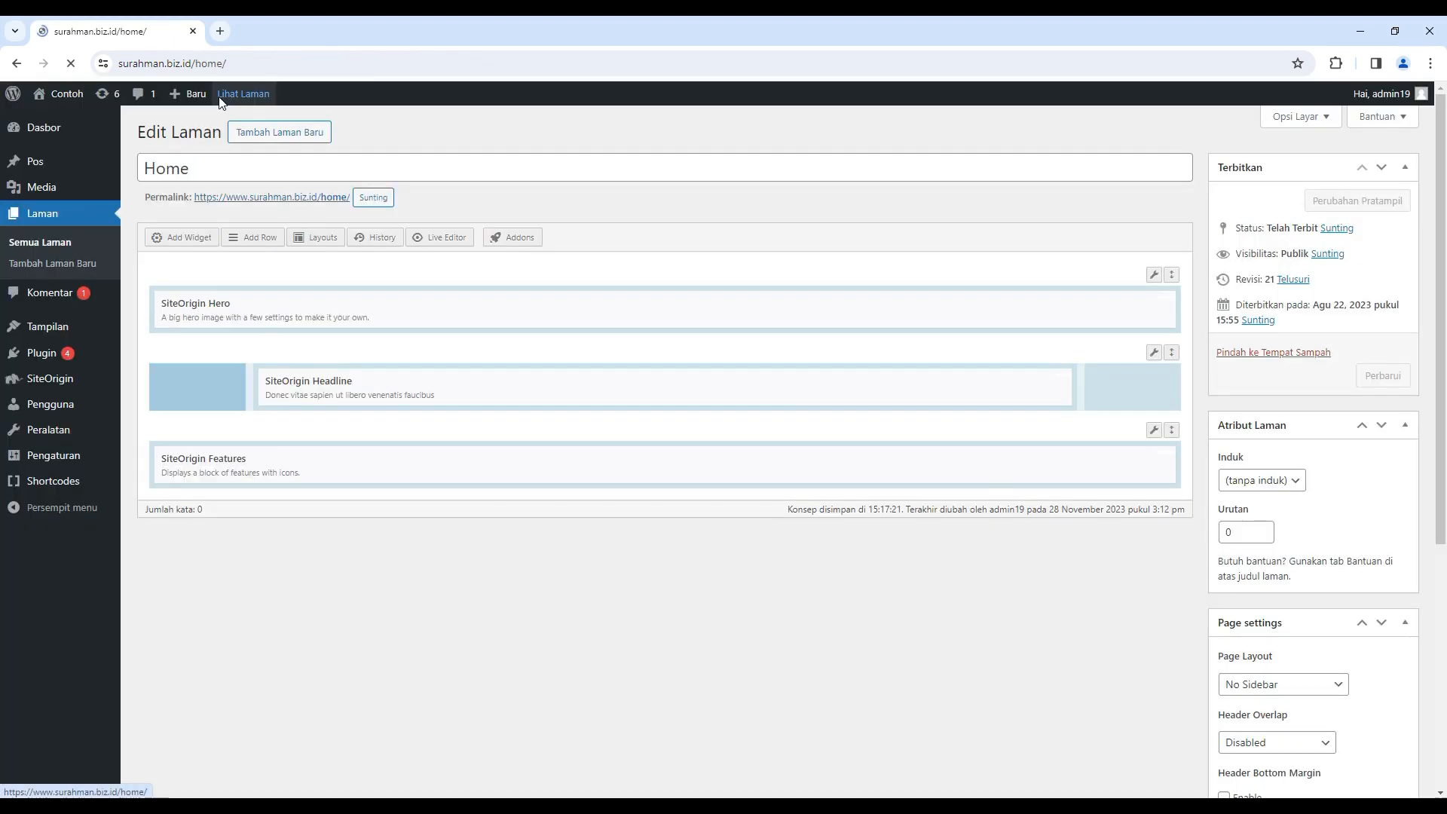